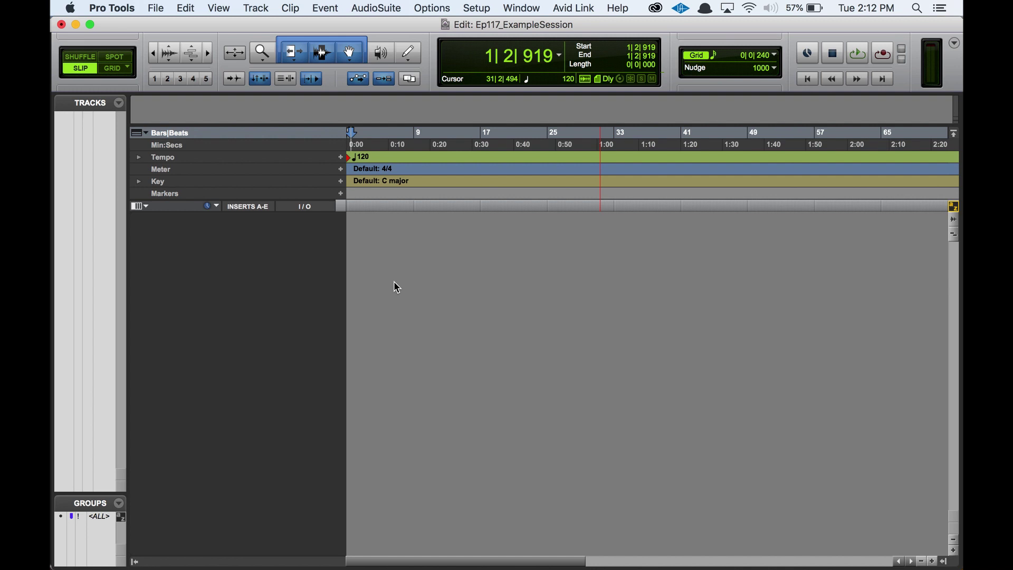
- Create one new stereo Master Fader track in the empty session
key("super+shift+n")
key("super+Right")
key("super+Down")
key("super+Down")
key("super+Down")
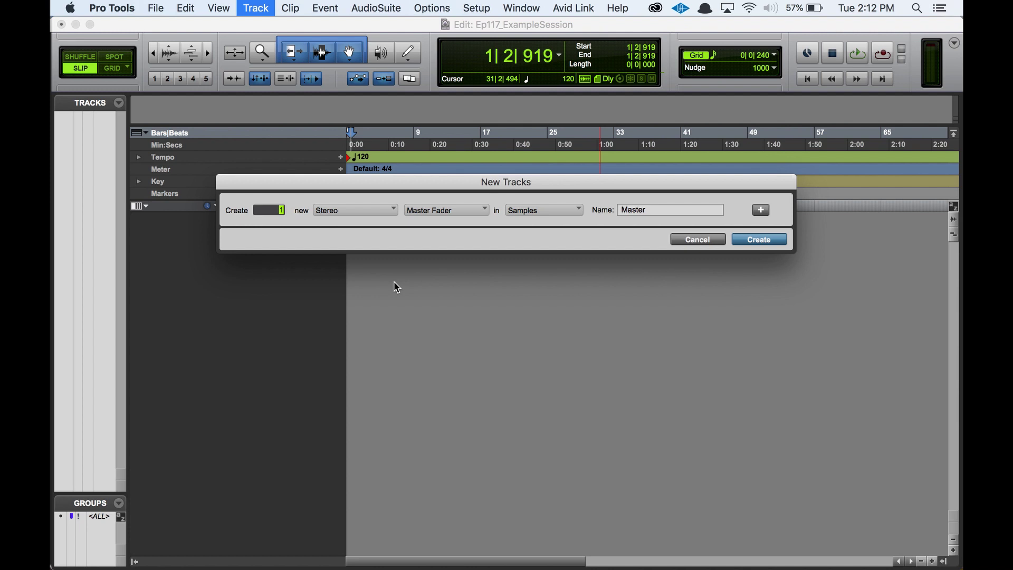
key("super+Left")
key("super+Right")
key("Return")
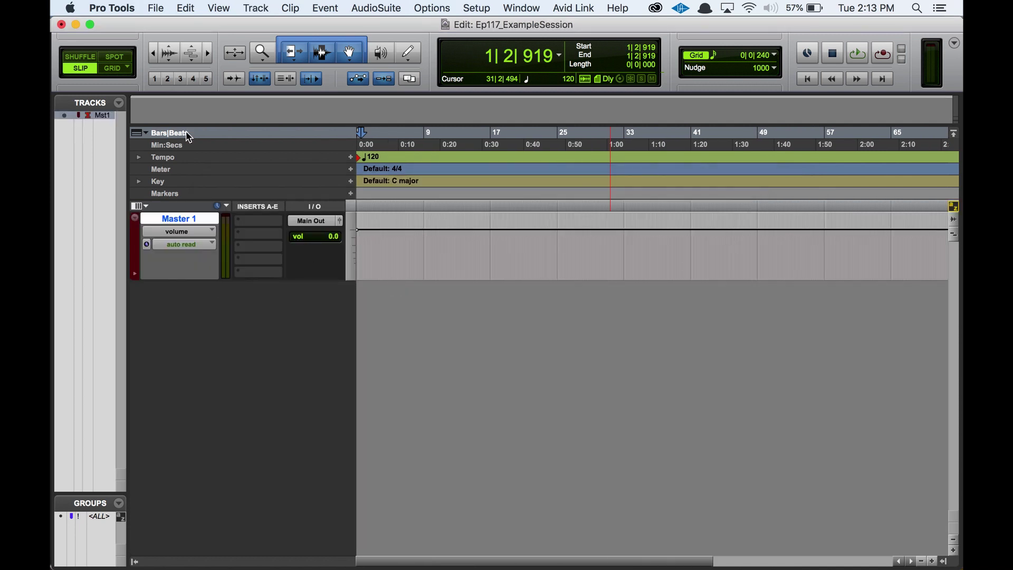
- Import the video Copy of CatoYoutube_Ep48_FINAL.mov at Session Start together with its audio, using the Audio Files folder as destination
left_click(156, 8)
mouse_move(204, 228)
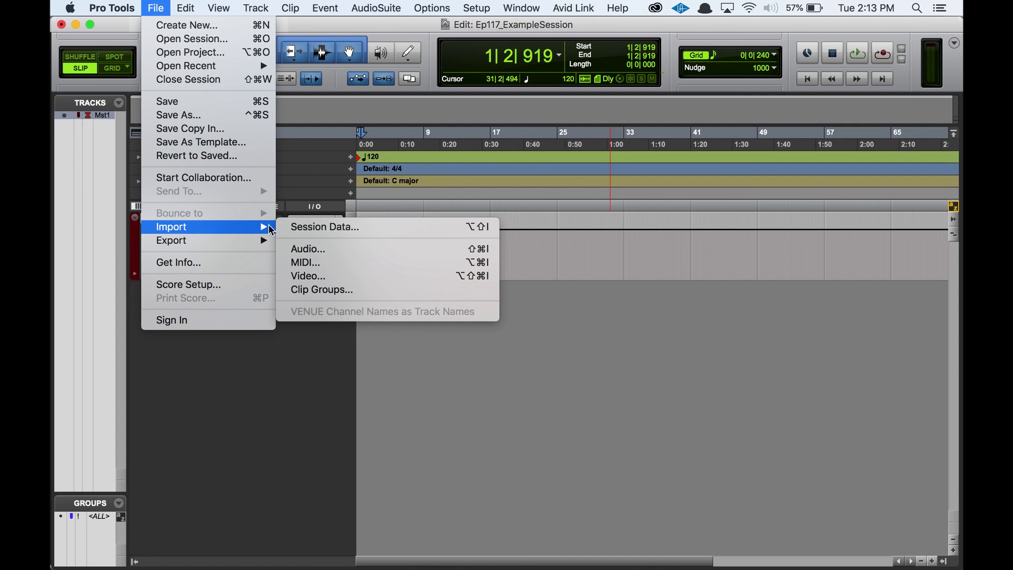
left_click(309, 277)
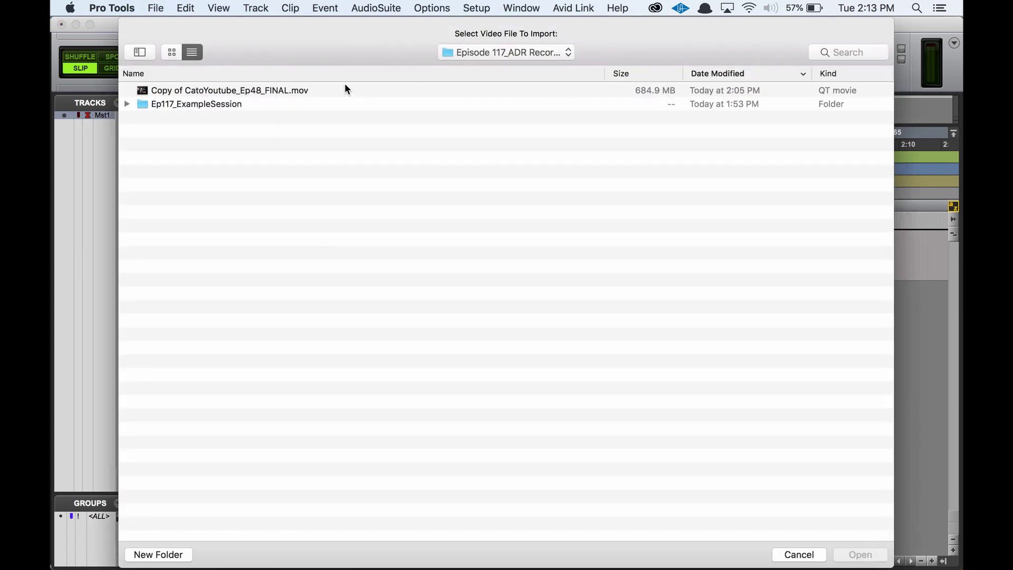
left_click(346, 90)
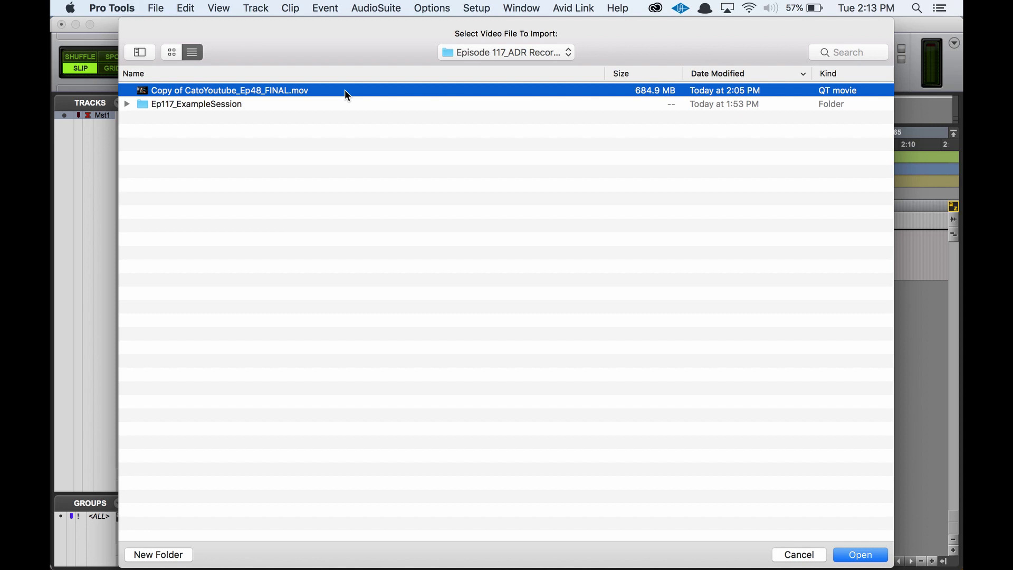
double_click(347, 95)
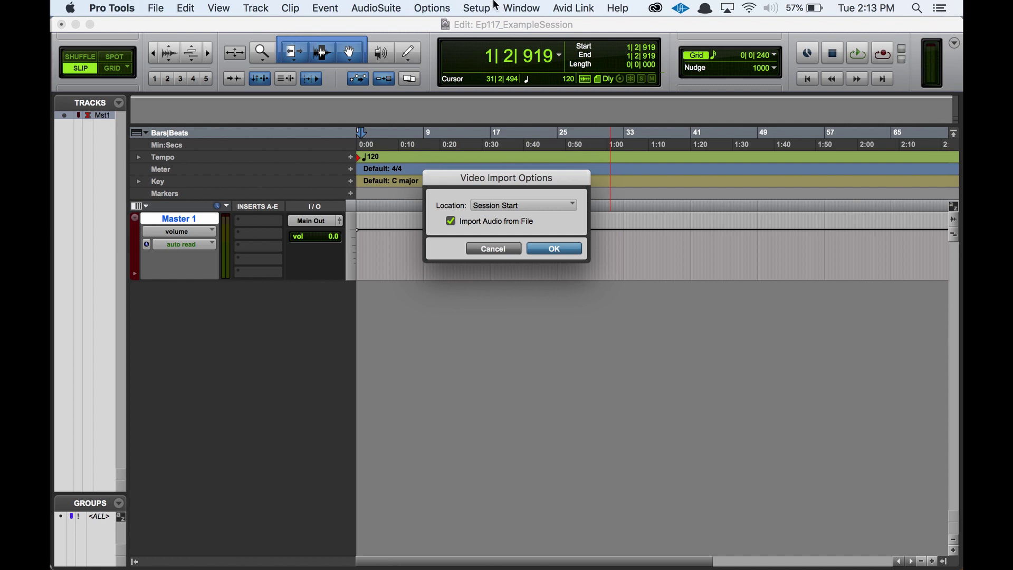
left_click(553, 248)
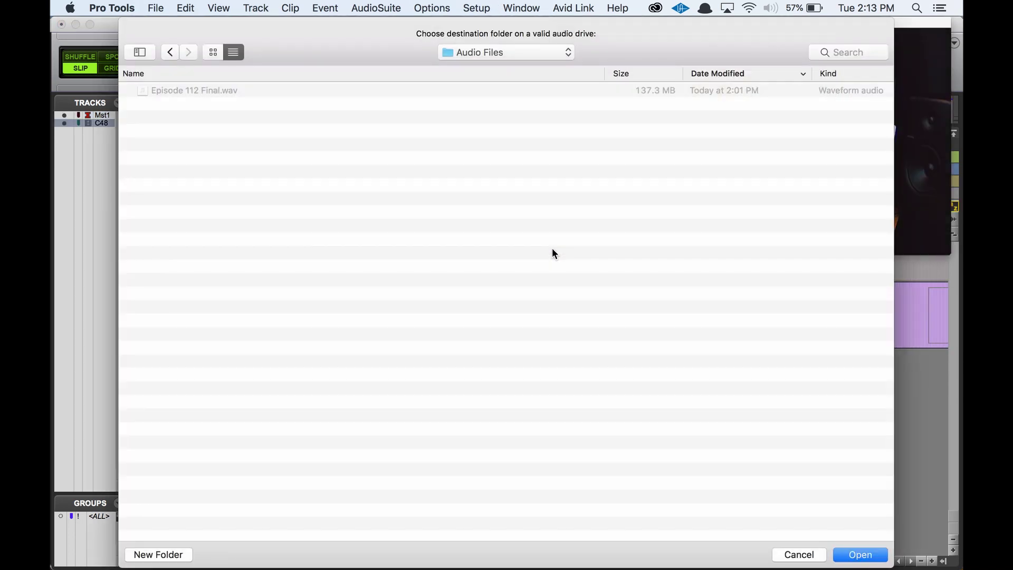
left_click(858, 555)
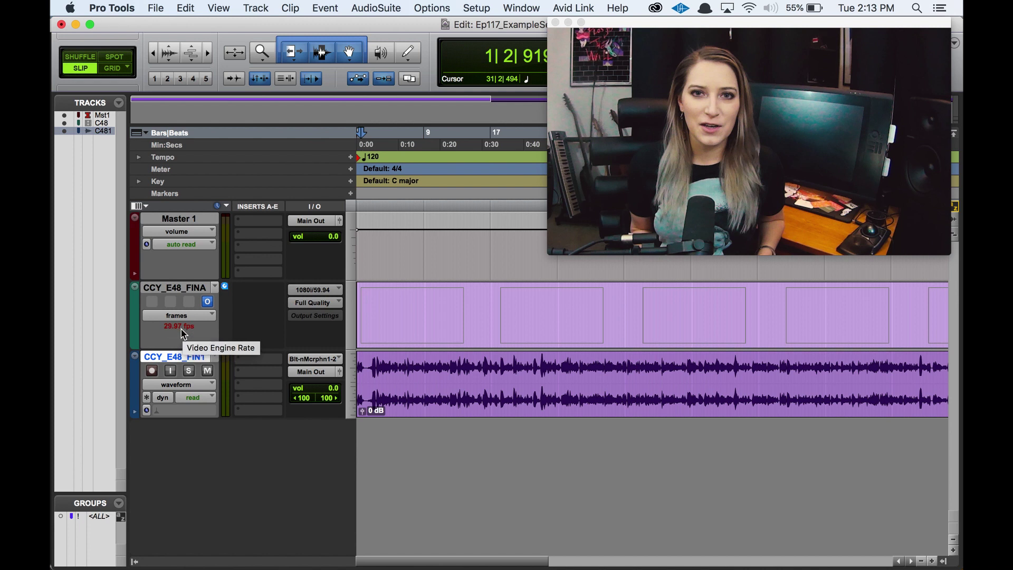
- Set the session's timecode rate to 29.97 fps to match the imported video
left_click(469, 9)
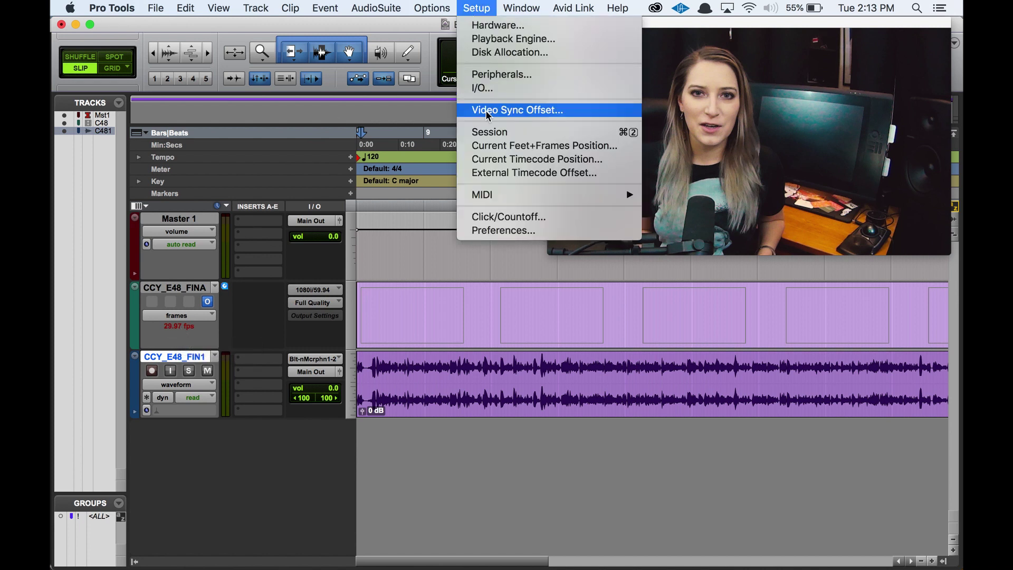
left_click(488, 135)
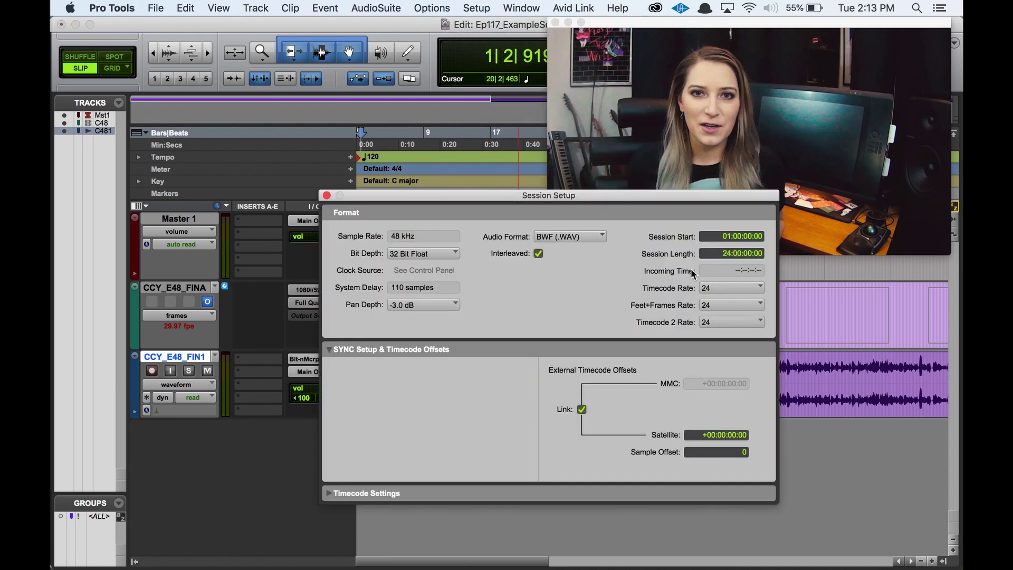
left_click(706, 296)
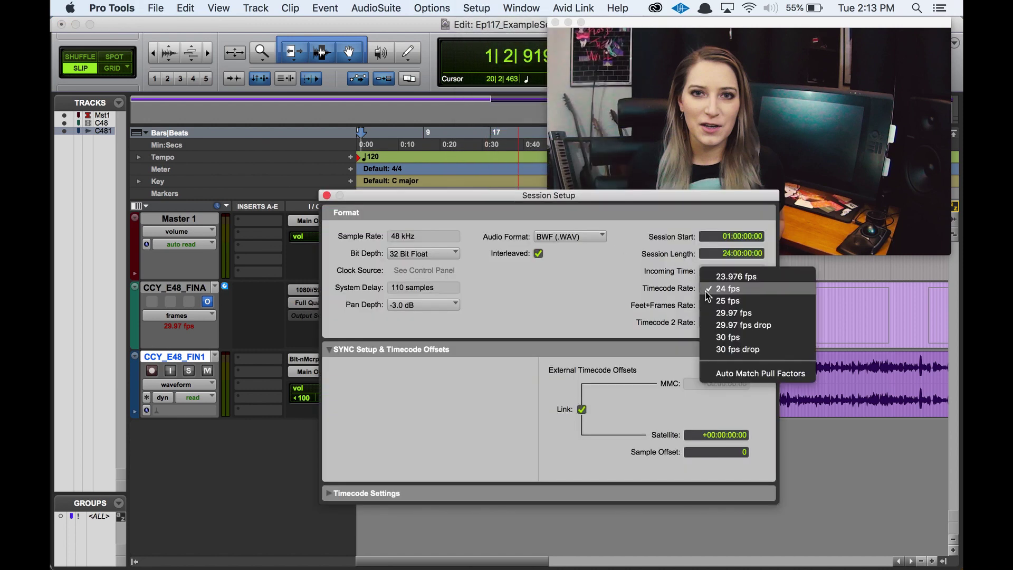
left_click(717, 315)
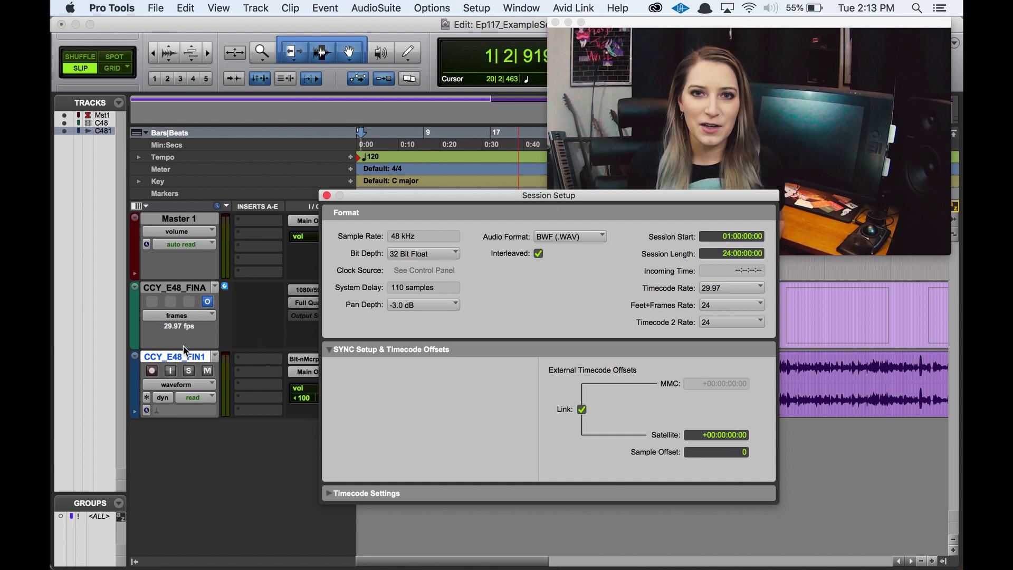
left_click(327, 195)
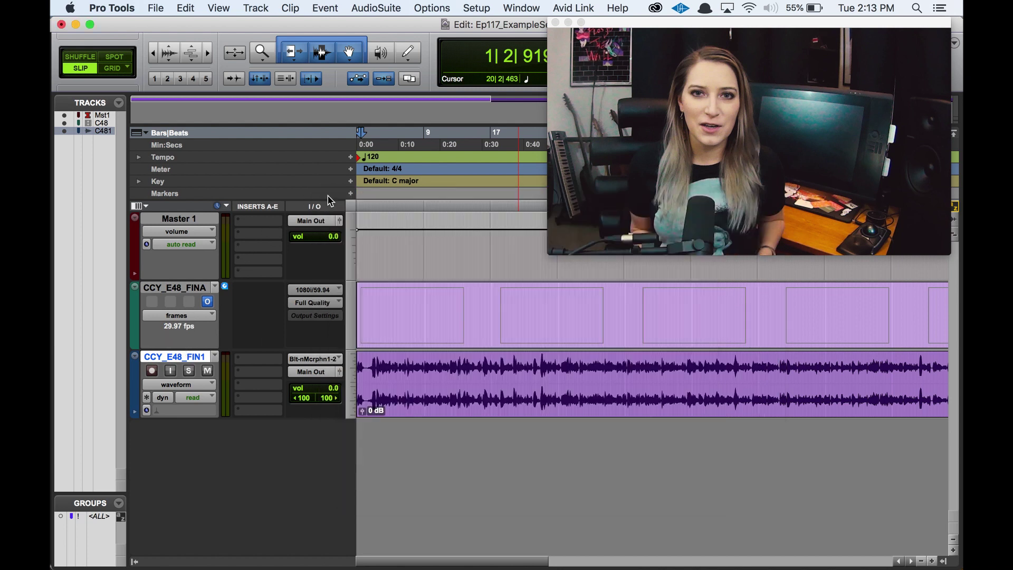
- Check the video picture at different points along the imported audio clip and return to the session start
left_click(413, 379)
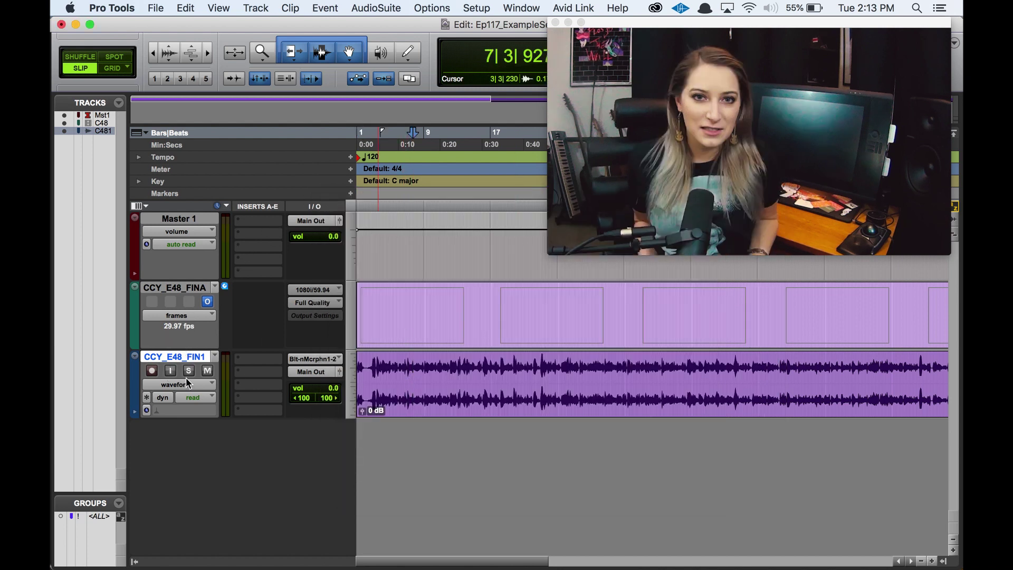
left_click_drag(607, 378, 727, 377)
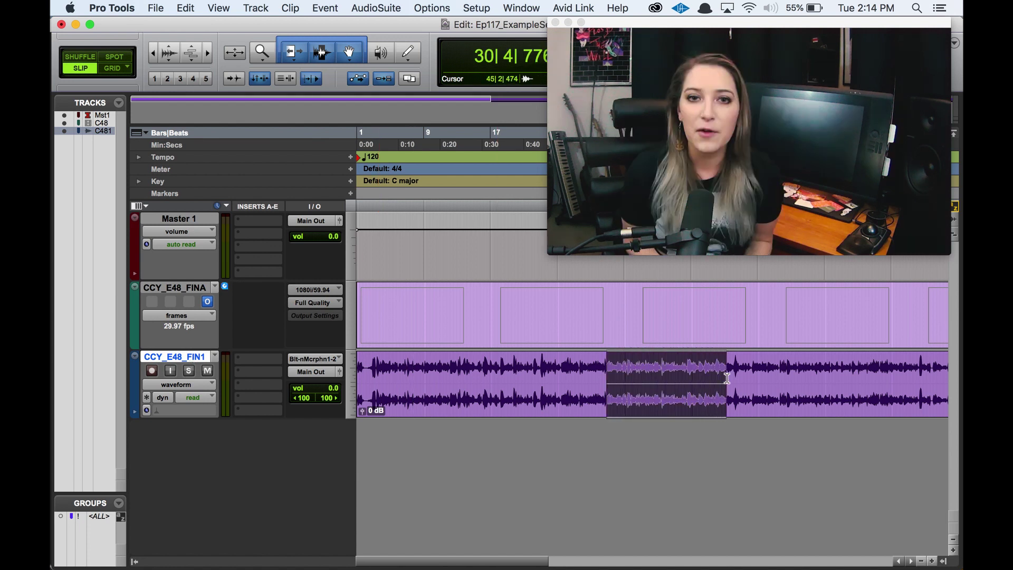
key("Return")
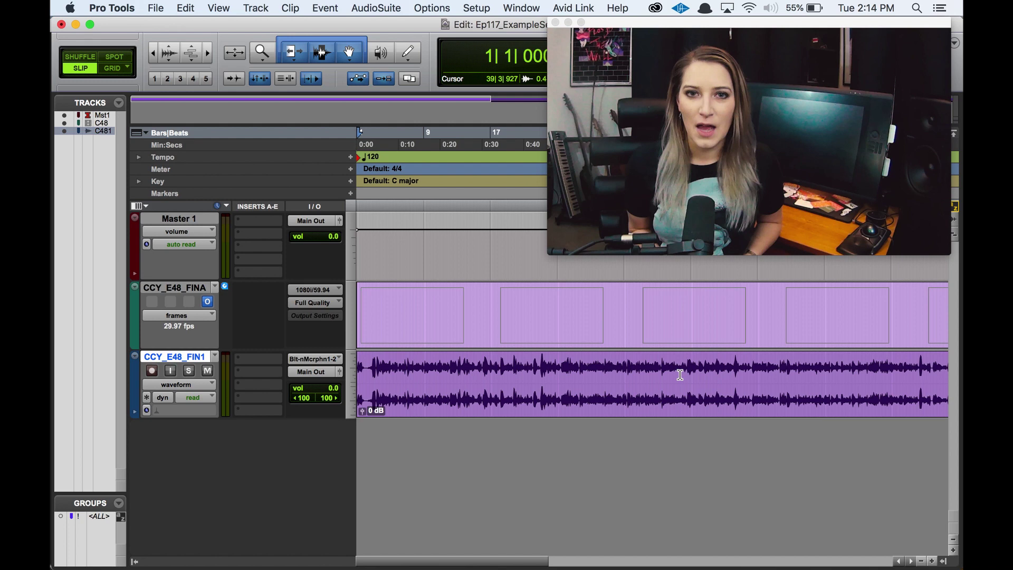
- Create one new mono audio track below the video's audio track and place the edit cursor in it
key("super+shift+n")
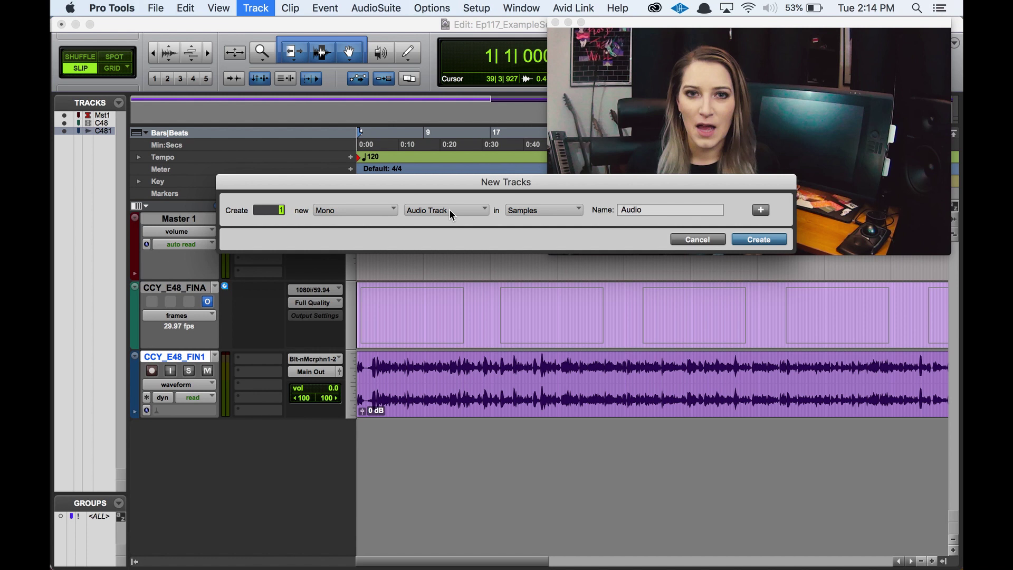
key("super+Right")
key("super+Left")
left_click(758, 239)
left_click(450, 445)
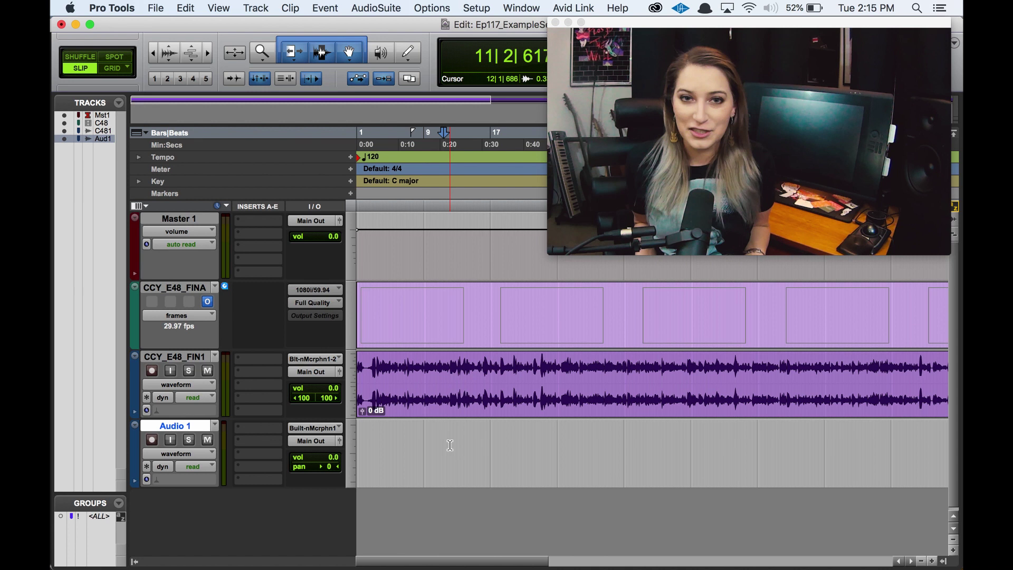
- Enable Automatically Create New Playlists When Loop Recording in the Operation preferences
left_click(432, 7)
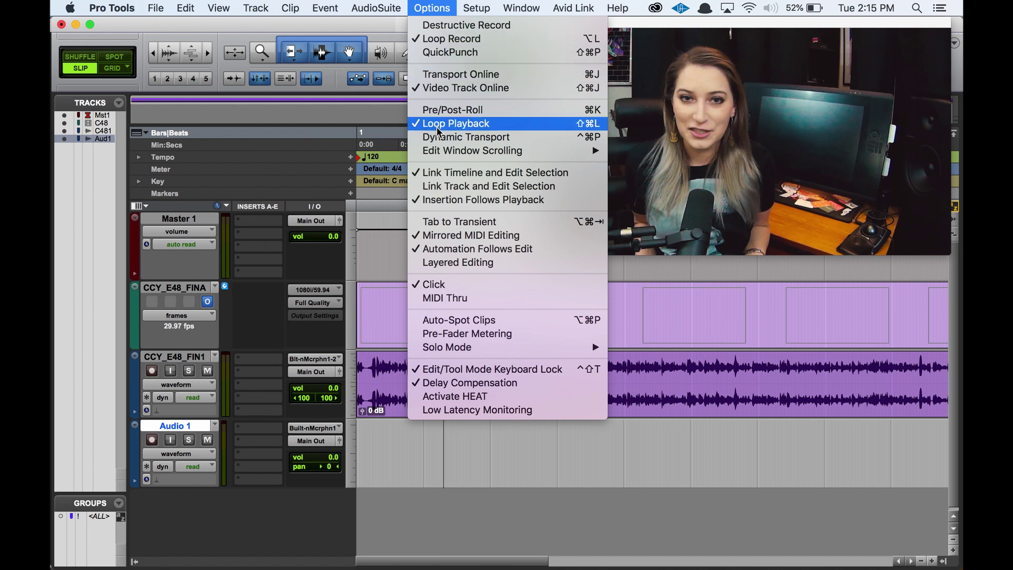
left_click(434, 5)
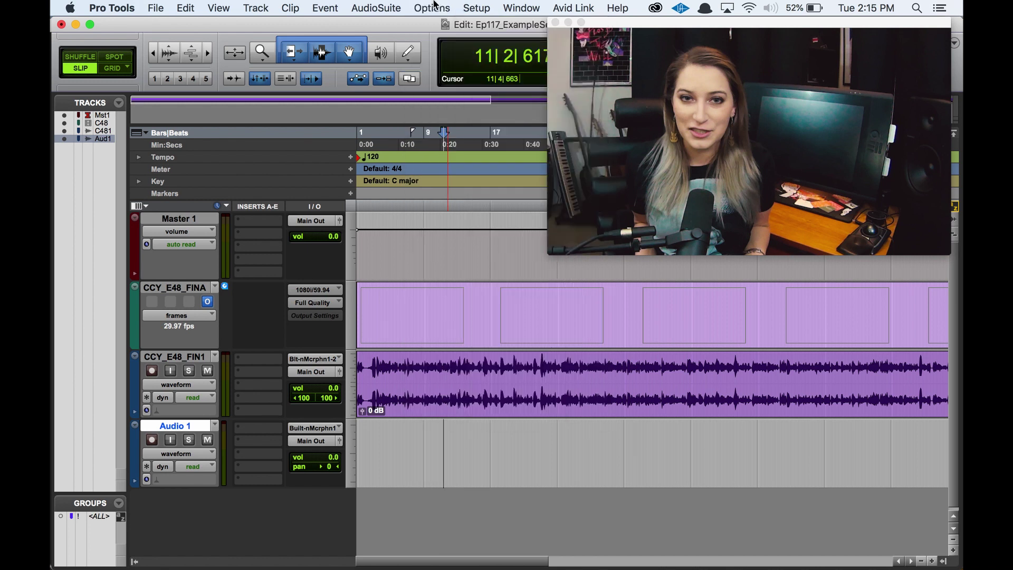
left_click(472, 9)
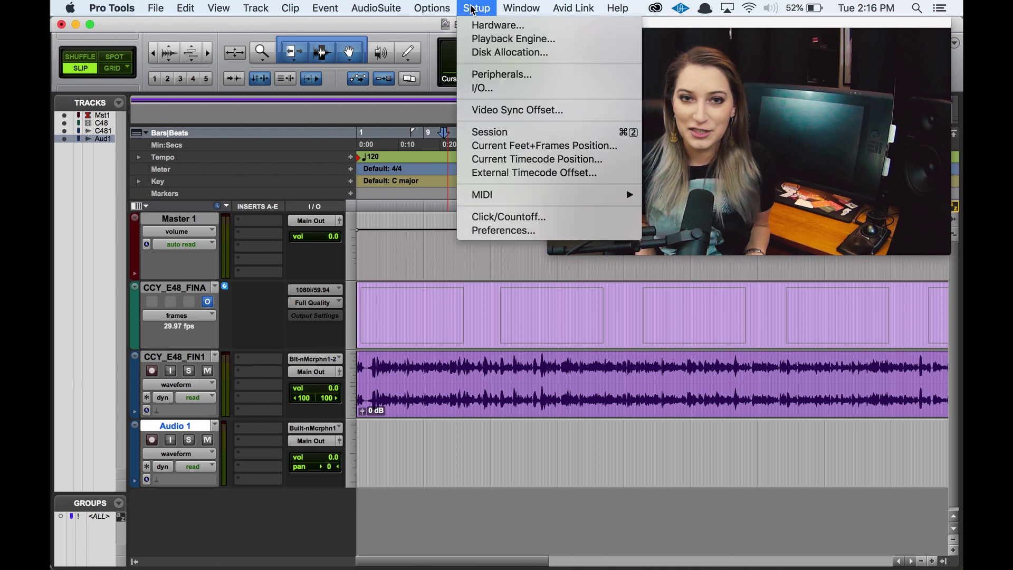
left_click(480, 232)
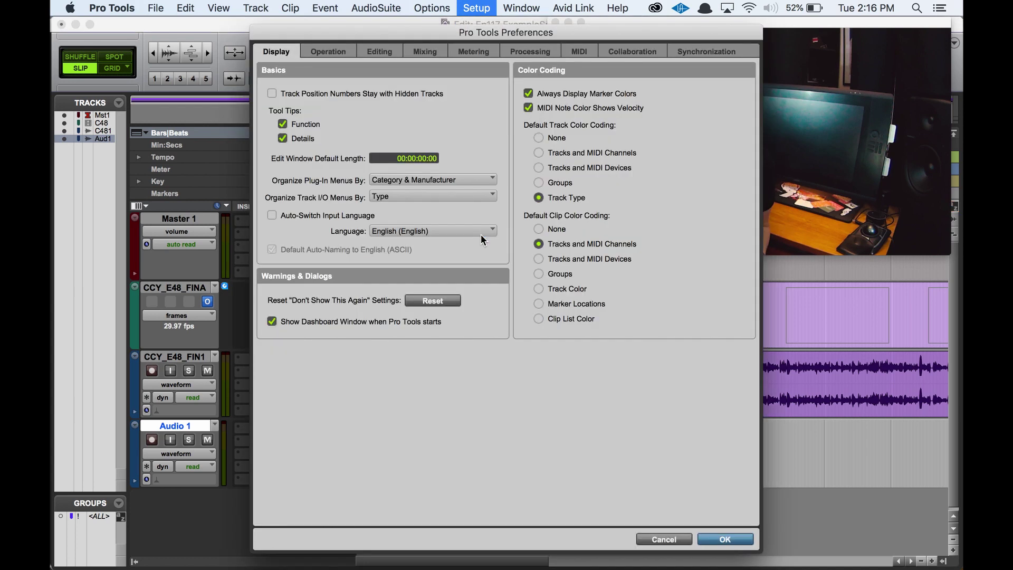
left_click(325, 51)
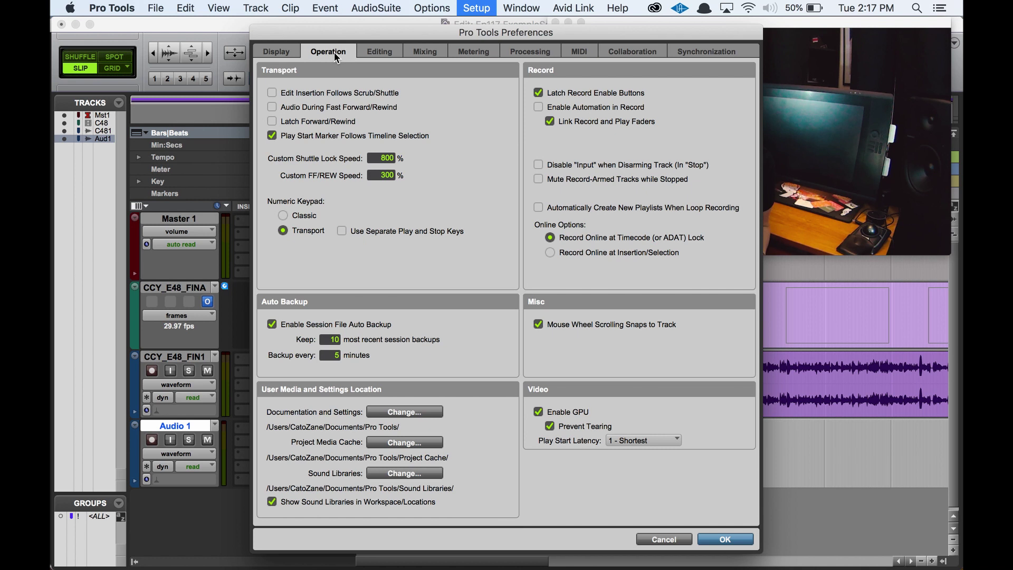
left_click(538, 207)
left_click(707, 534)
- Review the Loop Record and Loop Playback settings without changing them
left_click(446, 8)
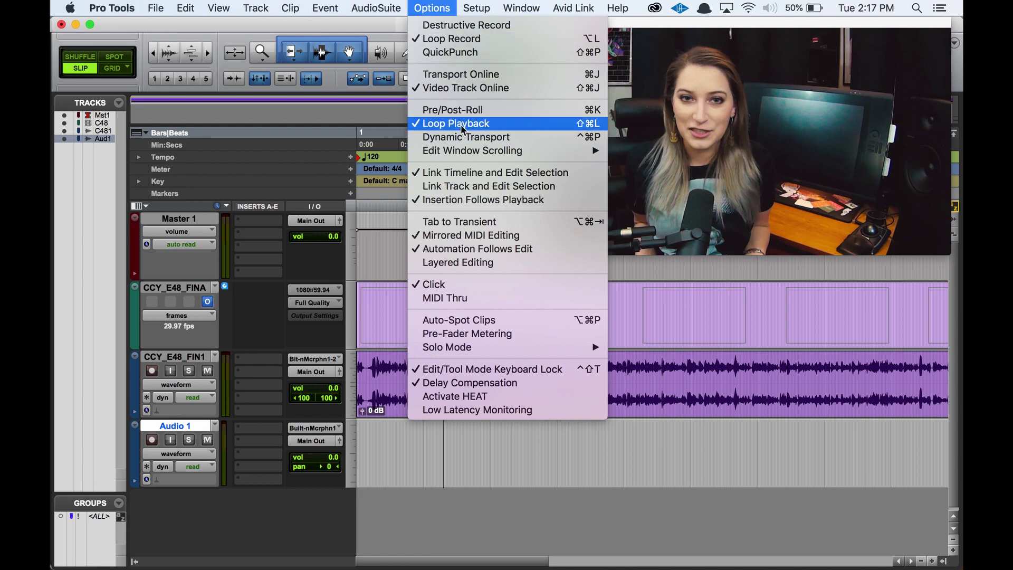
left_click(432, 447)
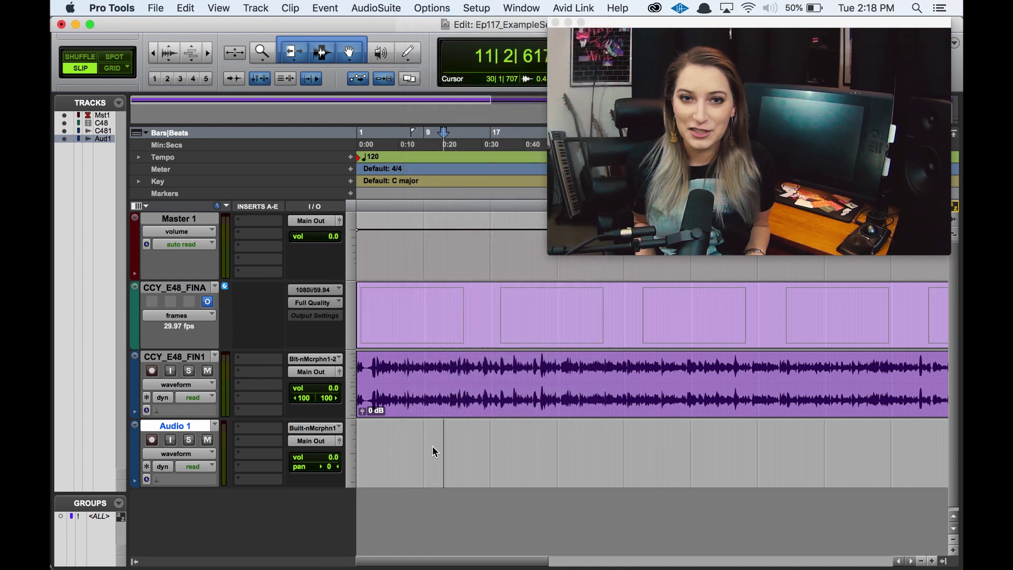
left_click(428, 451)
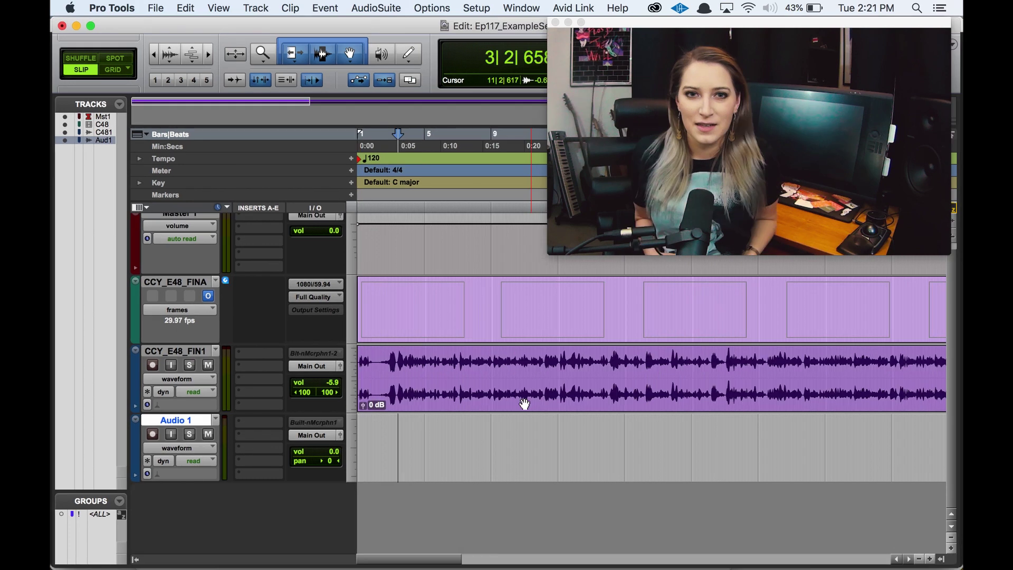
- Select the first spoken phrase near the session start across the video's audio track and Audio 1, and play it back
key("Return")
key("t")
key("t")
key("t")
key("t")
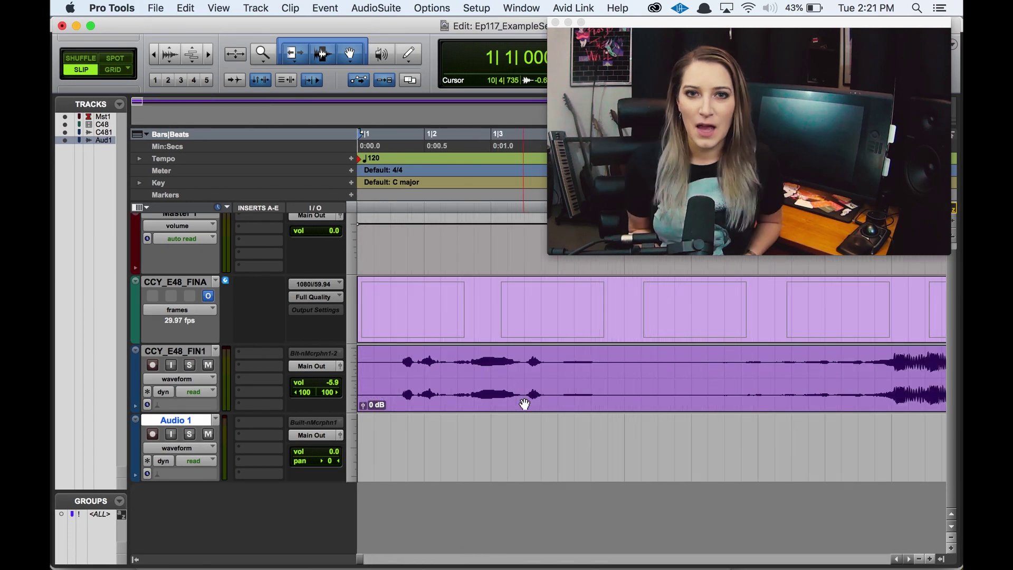
left_click_drag(607, 431, 382, 387)
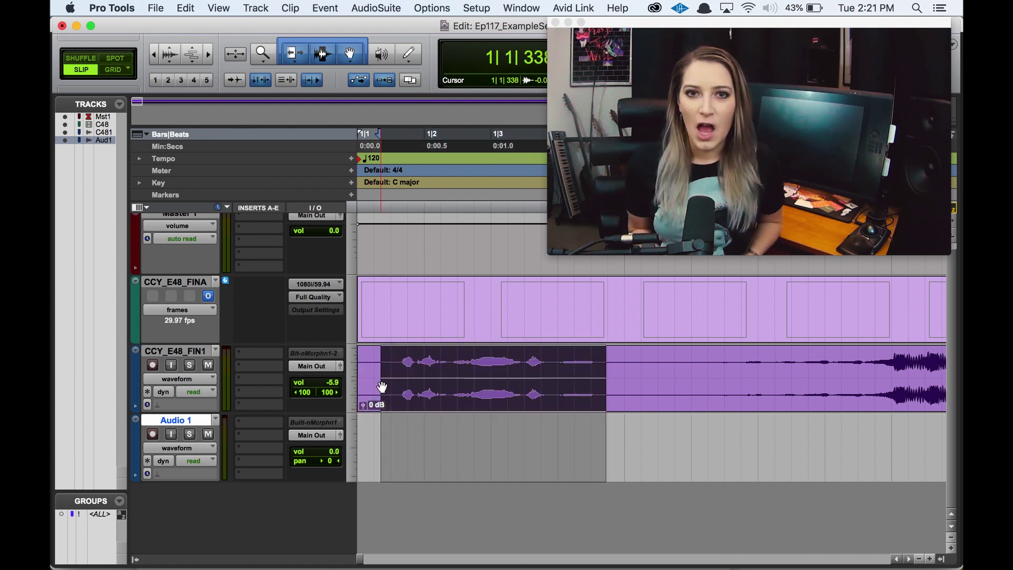
key("space")
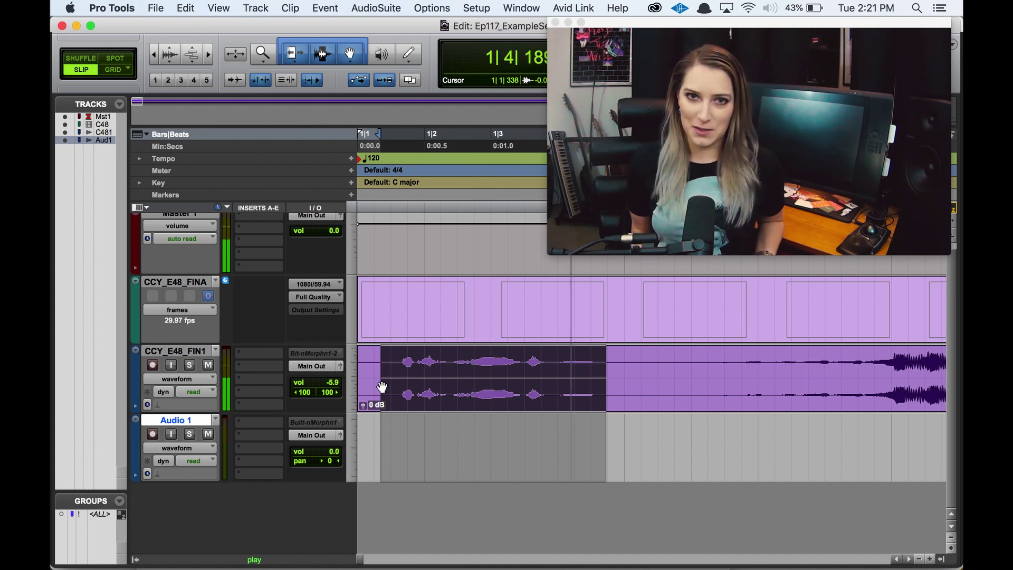
left_click(382, 388)
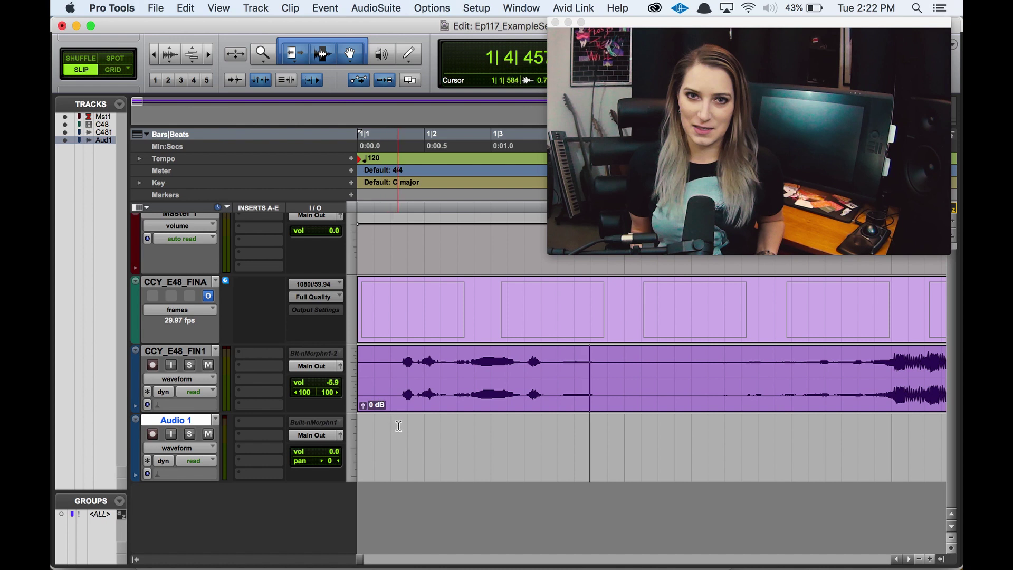
- Mark out the phrase's span on Audio 1 and add a Bar|Beat marker at 1|1|430, just before the first phrase
left_click_drag(393, 425, 617, 438)
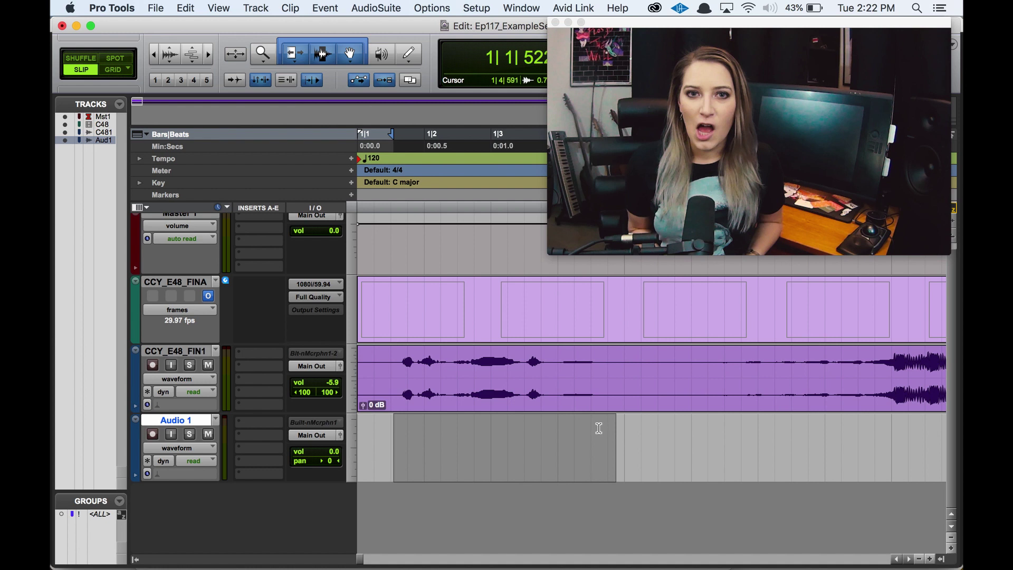
left_click_drag(388, 429, 633, 426)
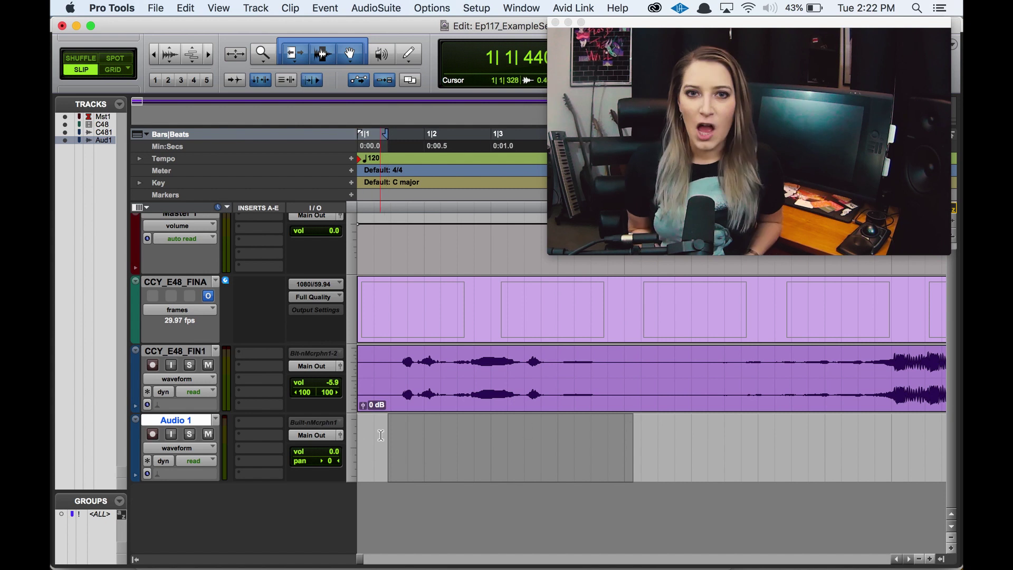
left_click(387, 434)
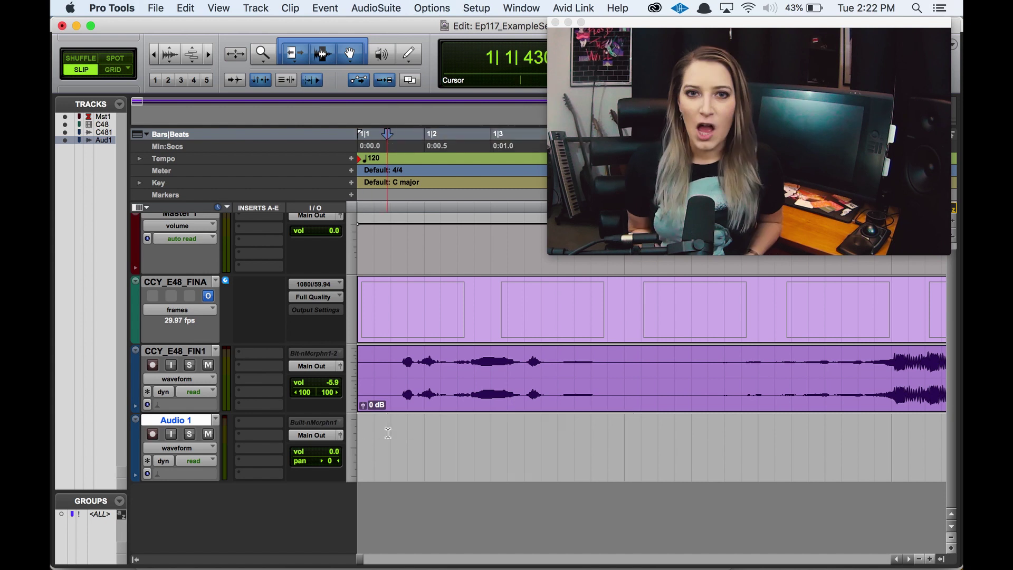
key("KP_Enter")
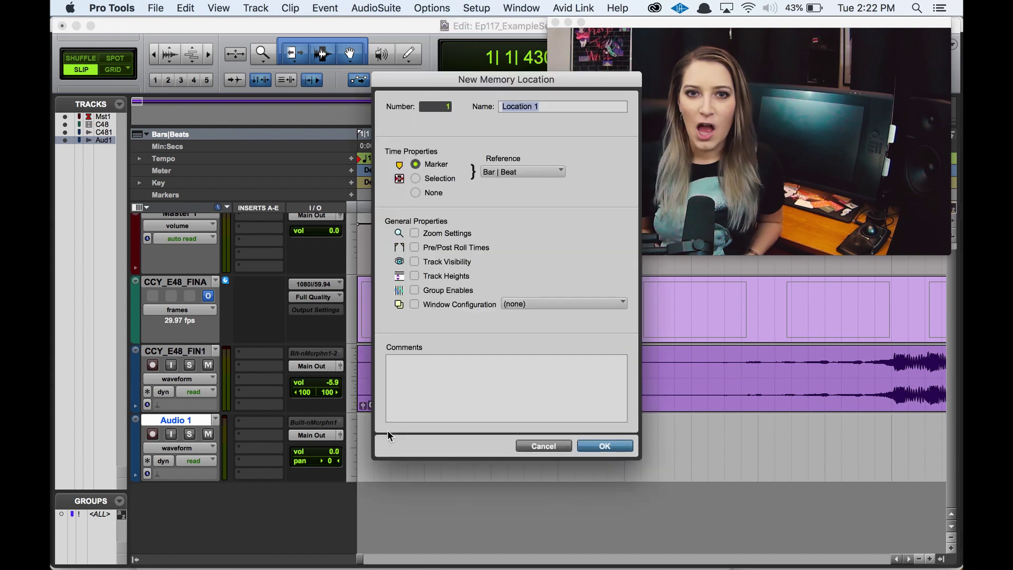
key("Return")
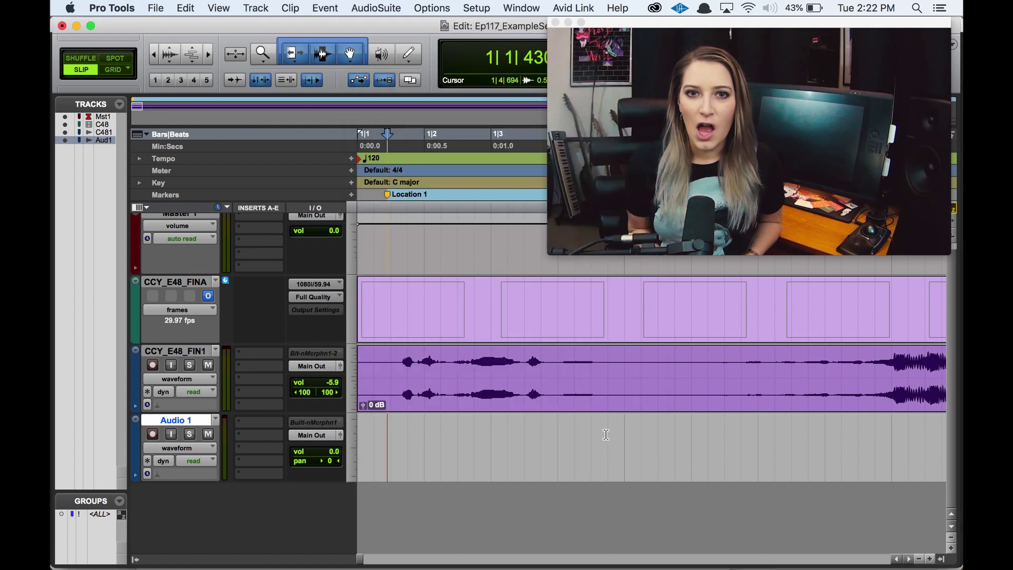
- Add a marker at 1|4|684, just after the phrase's end, and check the Location 1 marker's properties without changing them
left_click(605, 434)
key("KP_Enter")
key("Return")
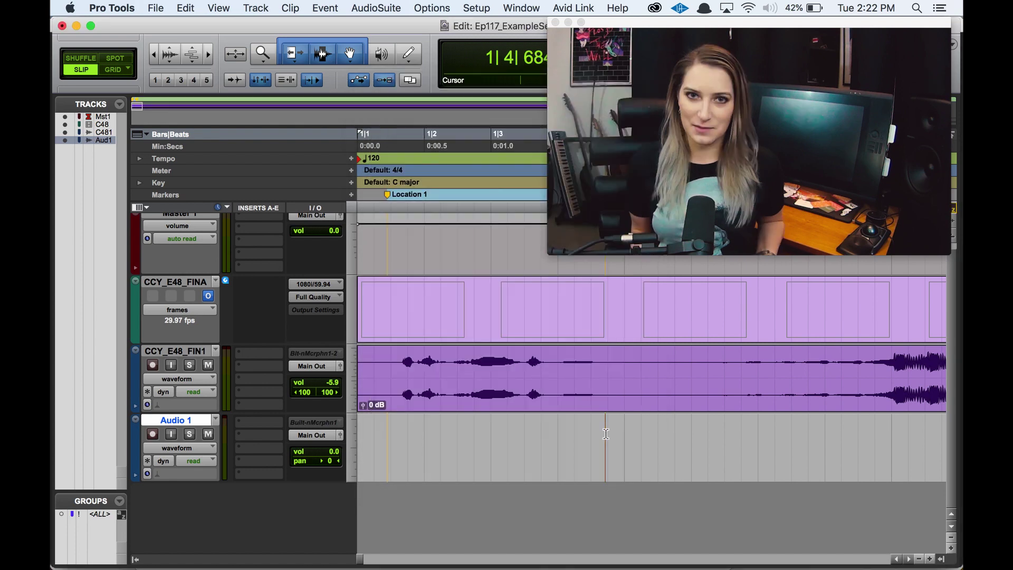
double_click(389, 194)
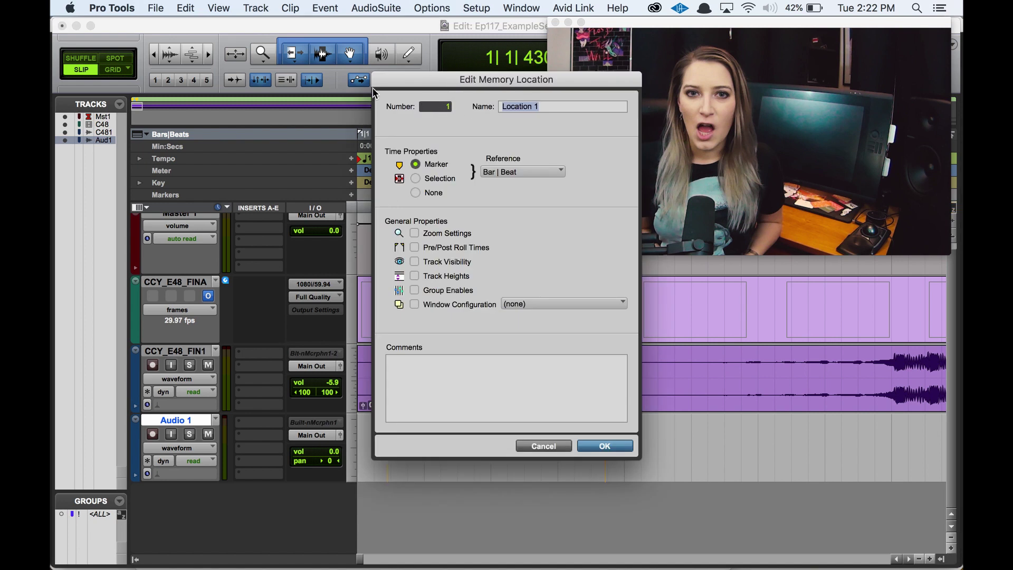
left_click(549, 447)
- Recall memory location 1 and extend the selection on Audio 1 to memory location 2, spanning the whole phrase
left_click(446, 443)
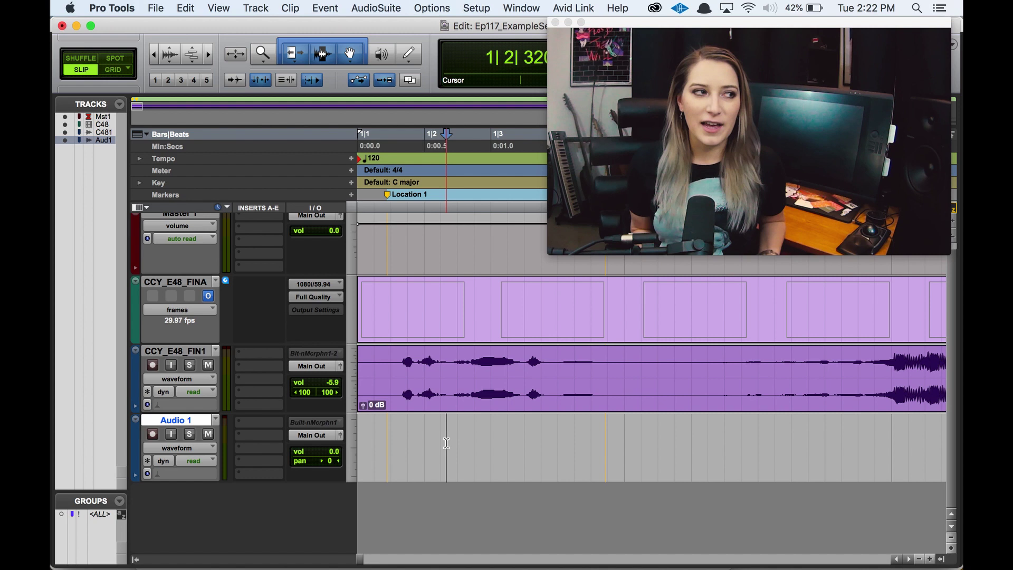
key("period")
key("1")
key("period")
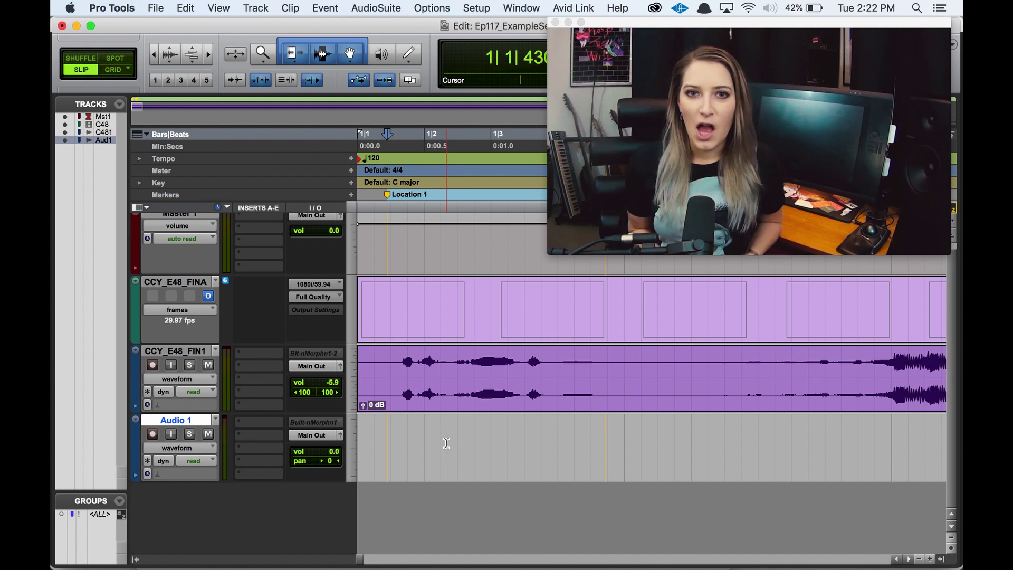
key("period")
key("2")
key("shift+period")
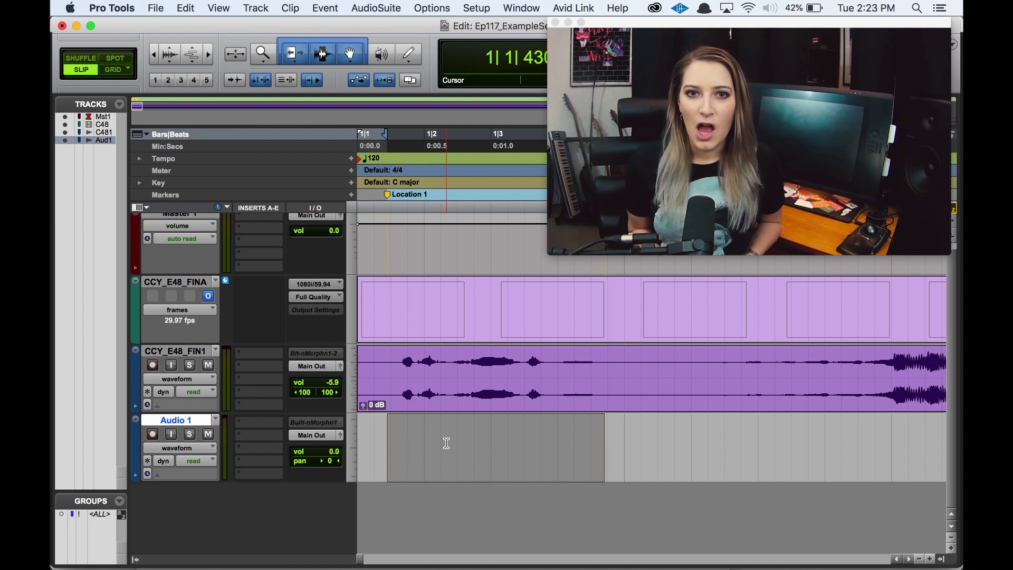
- Set Audio 1's input to Apollo Line In 5 / Great River 1 (Mono) and record-enable the track
left_click(315, 422)
mouse_move(340, 424)
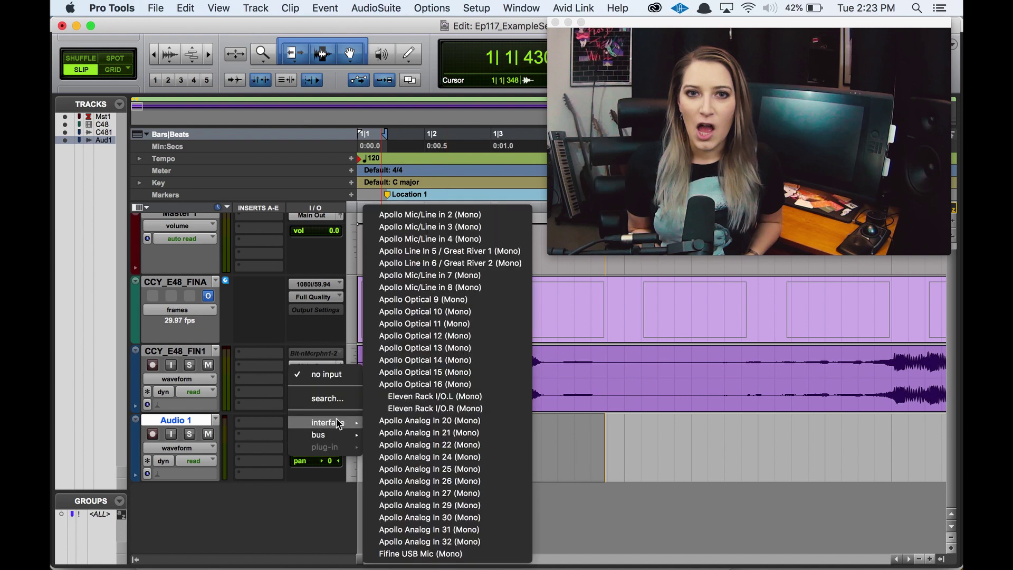
left_click(435, 252)
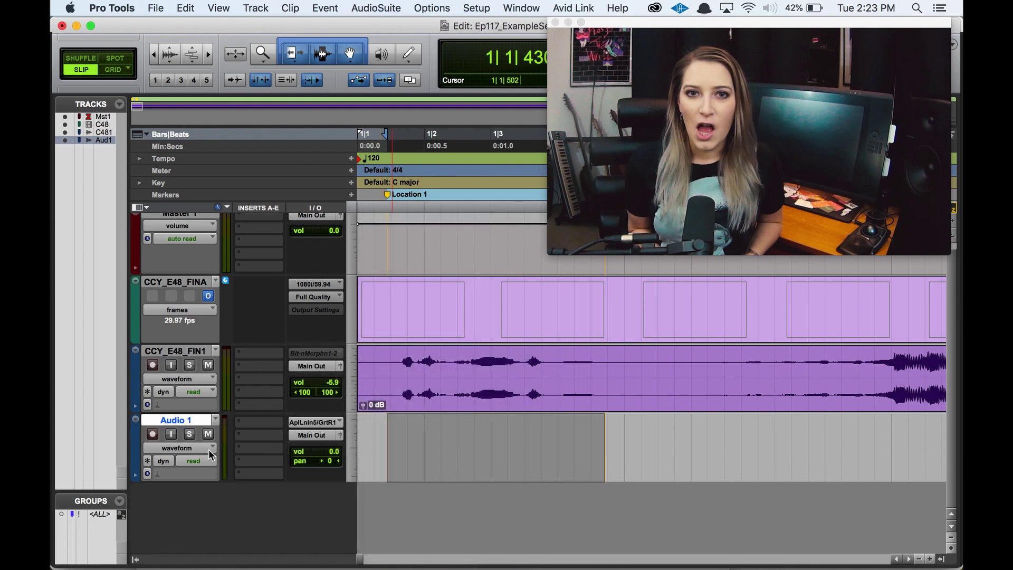
left_click(153, 434)
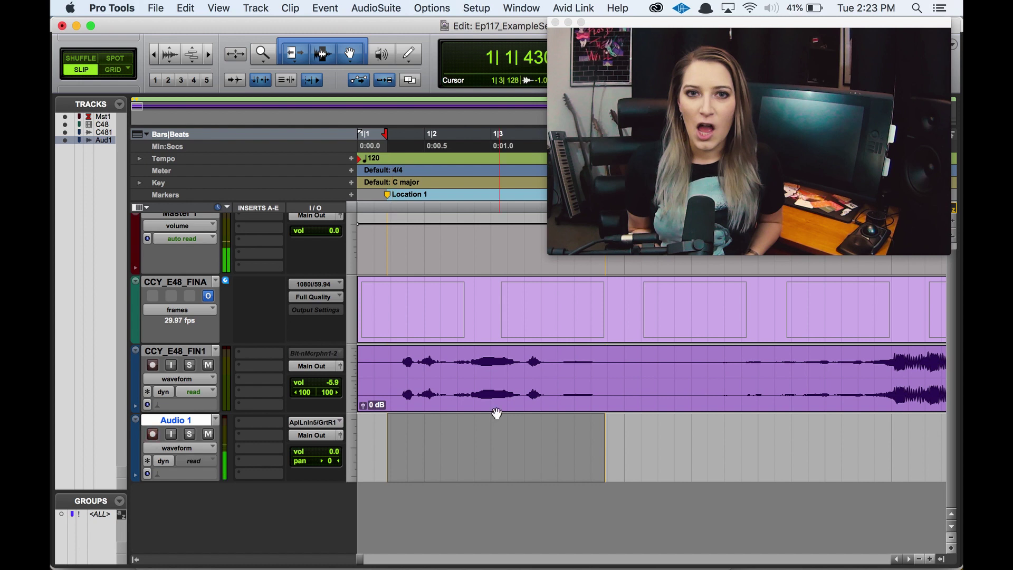
- Set the Playback Engine's H/W Buffer Size to 32 Samples
left_click(481, 8)
left_click(498, 38)
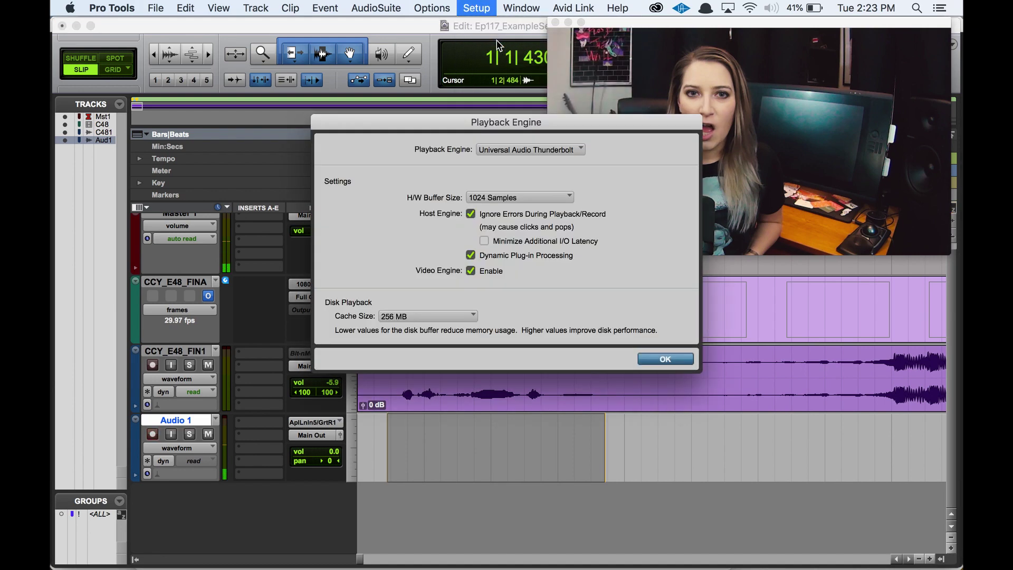
left_click(505, 198)
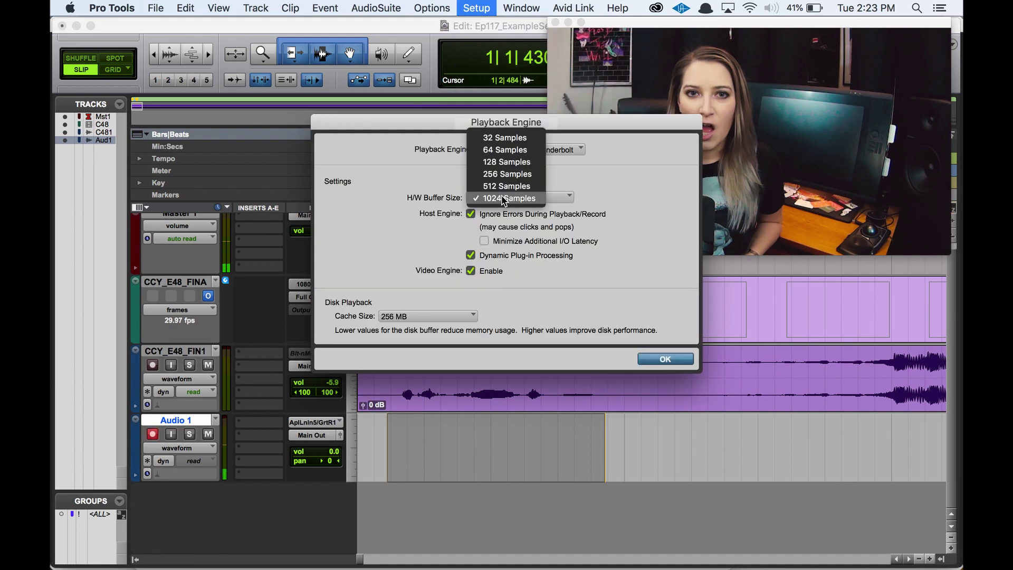
left_click(503, 139)
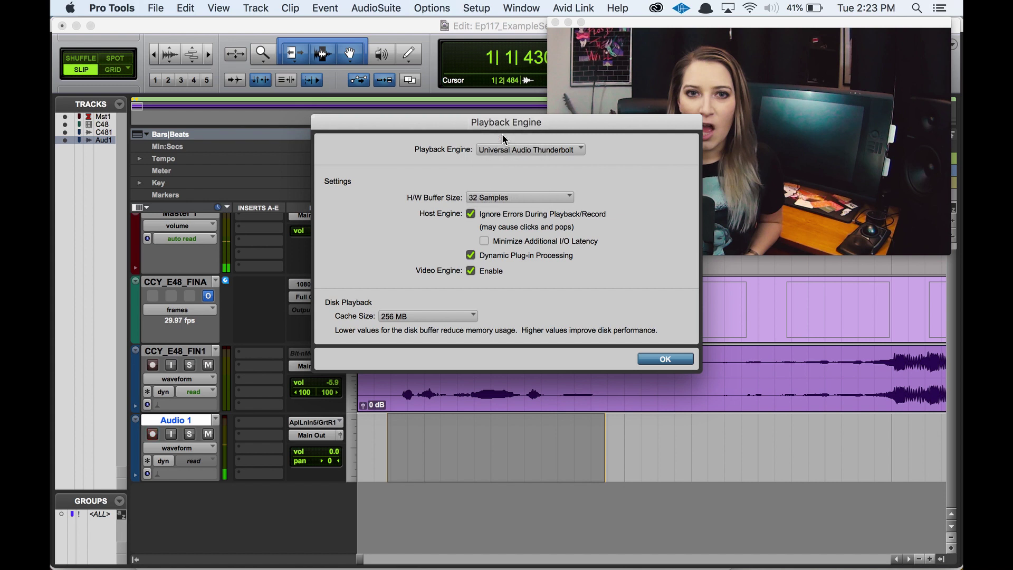
left_click(649, 359)
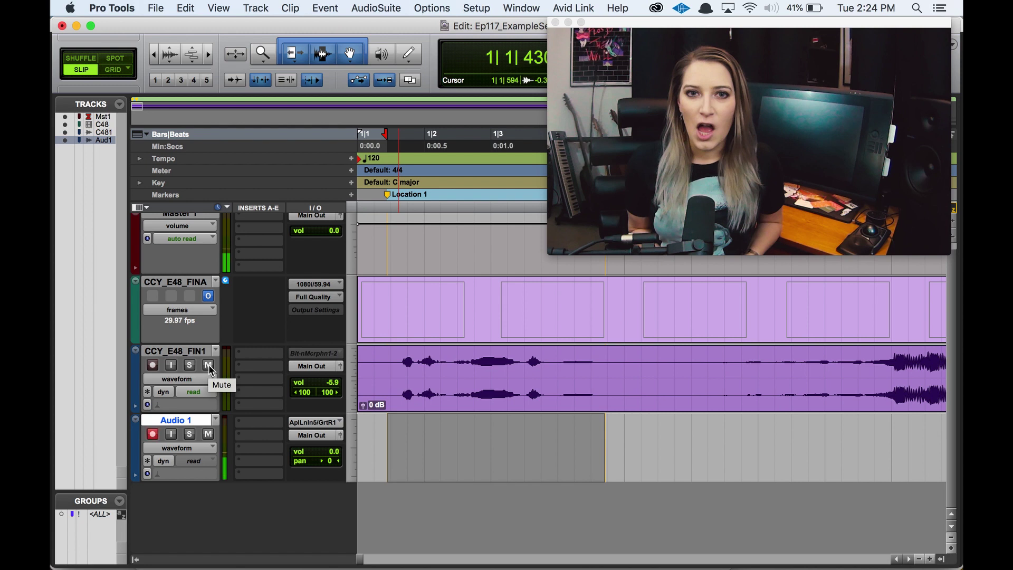
- Audition the marked phrase from its start, and try muting and unmuting the video's original audio track
key("space")
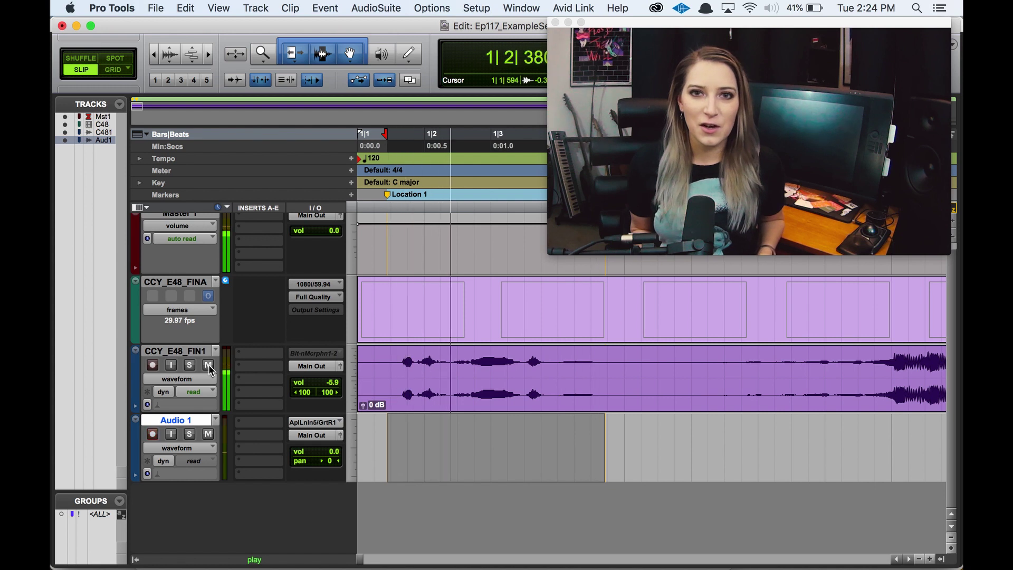
key("space")
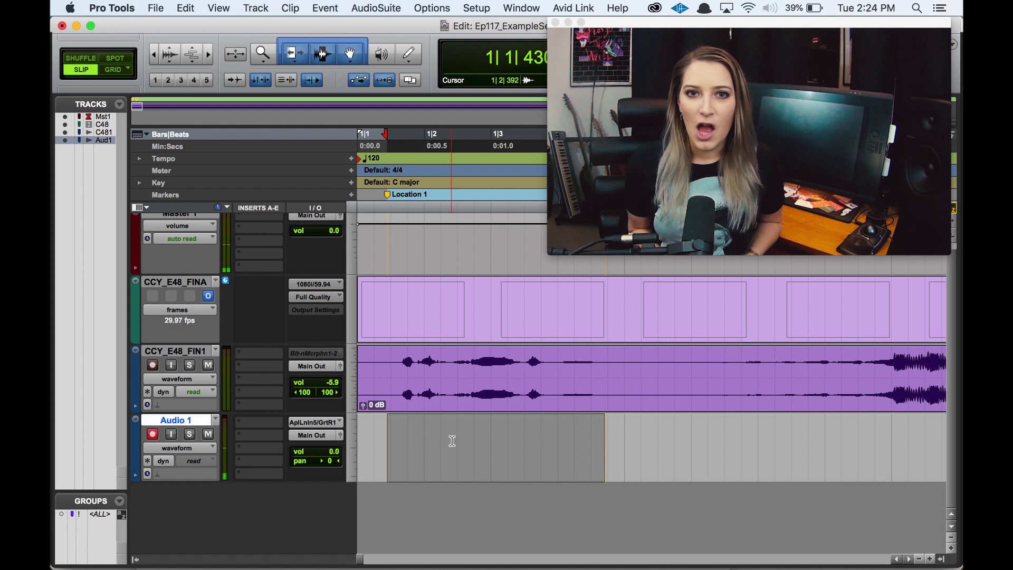
left_click(208, 365)
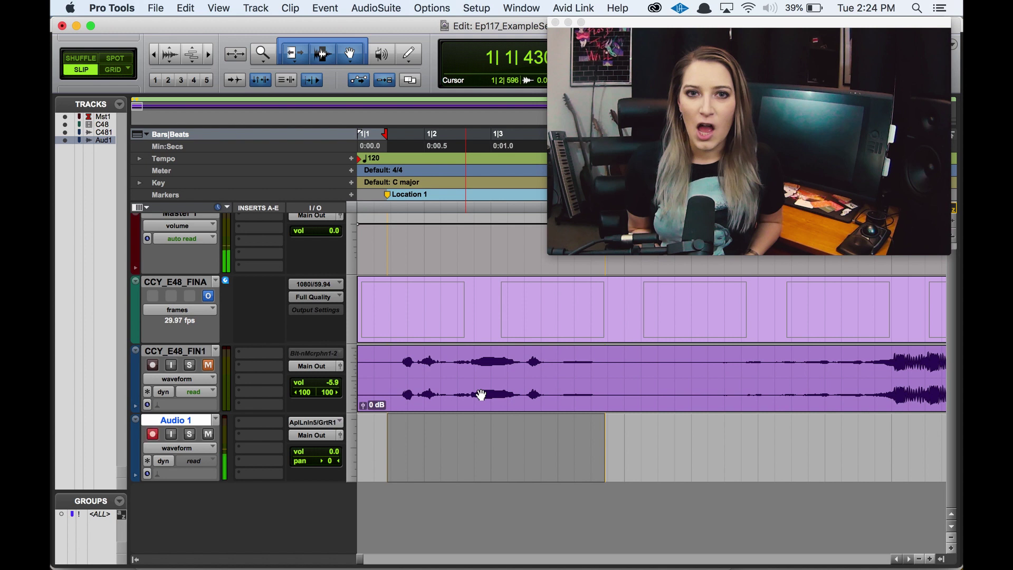
left_click(209, 365)
- Loop-record takes of the phrase on Audio 1, switching the mute of the original audio track between passes, and stop recording
key("super+space")
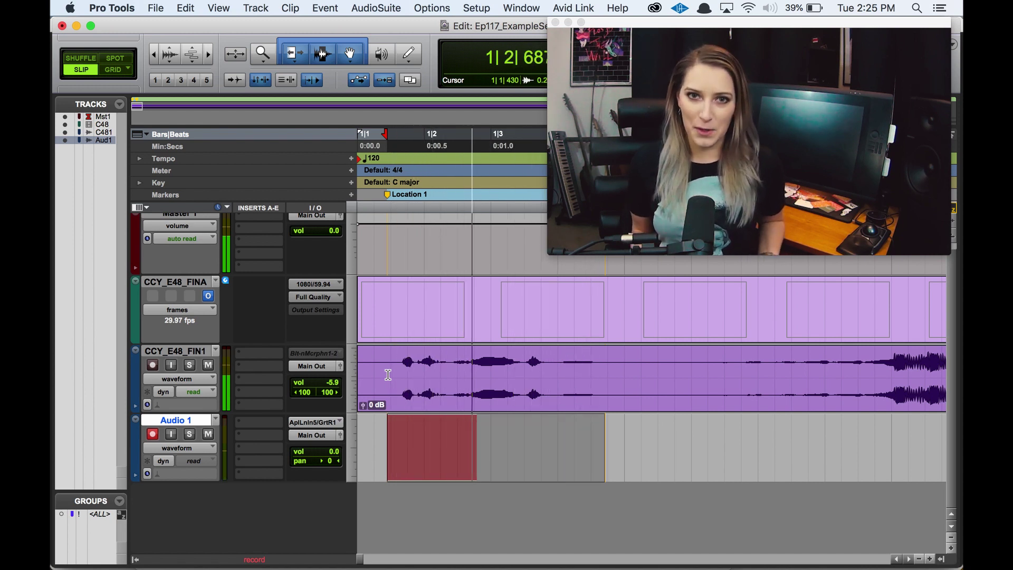
left_click(208, 365)
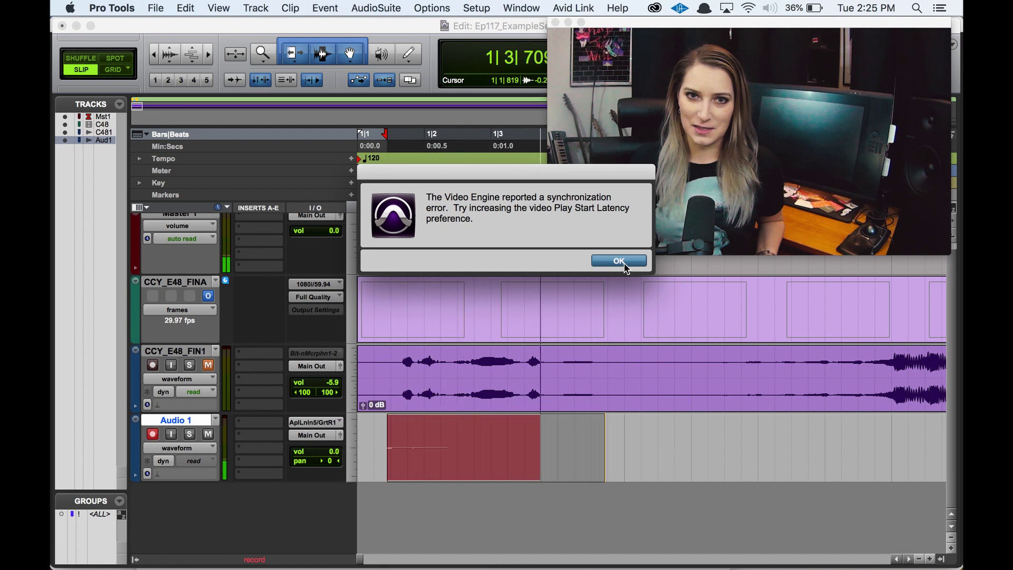
left_click(623, 262)
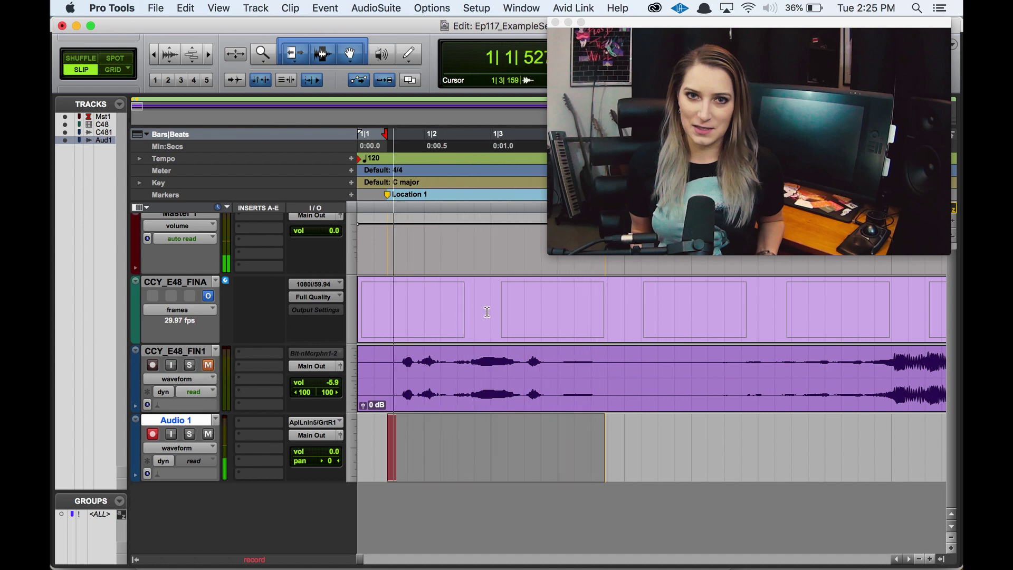
left_click(209, 365)
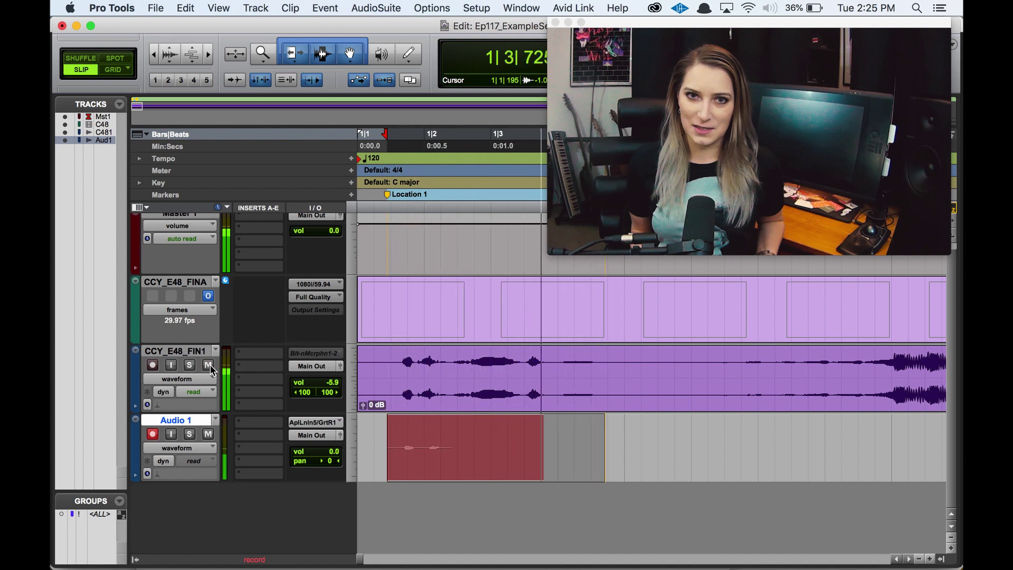
left_click(210, 365)
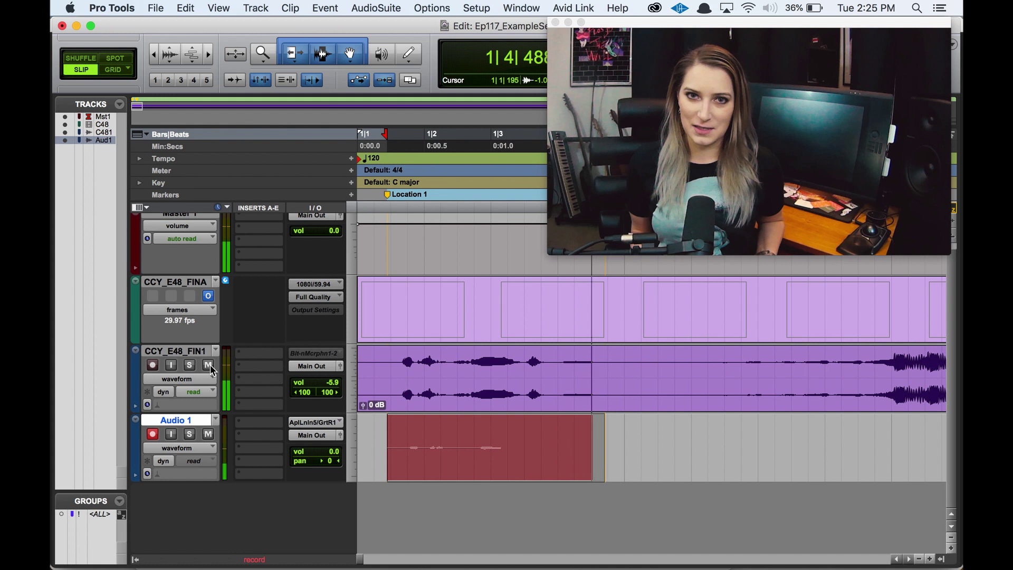
key("space")
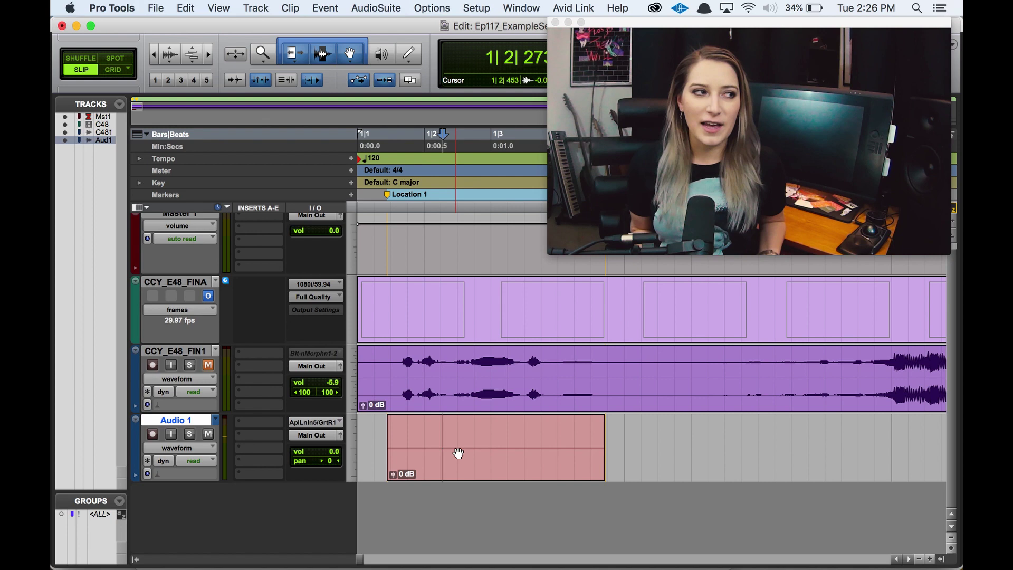
- Switch Audio 1 to playlists view and enlarge the waveforms to look through the recorded takes
left_click(189, 449)
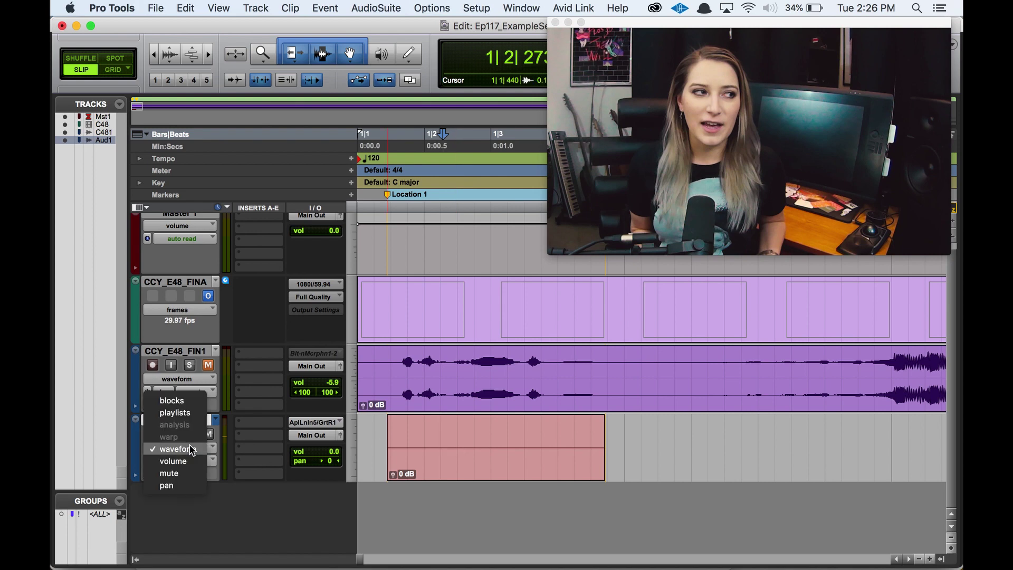
left_click(179, 412)
scroll(487, 418, "down", 3)
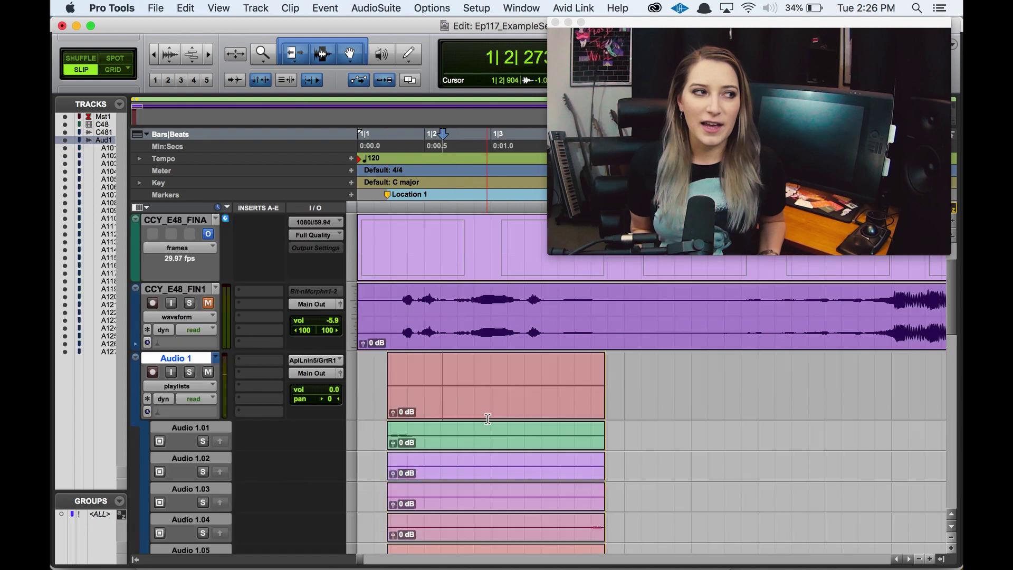
scroll(487, 419, "down", 20)
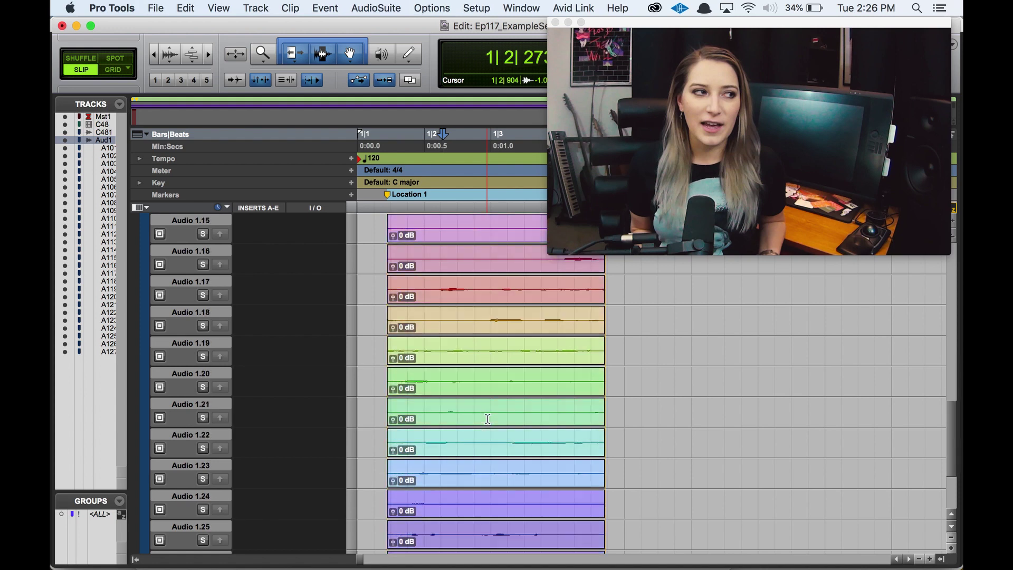
scroll(487, 418, "down", 1)
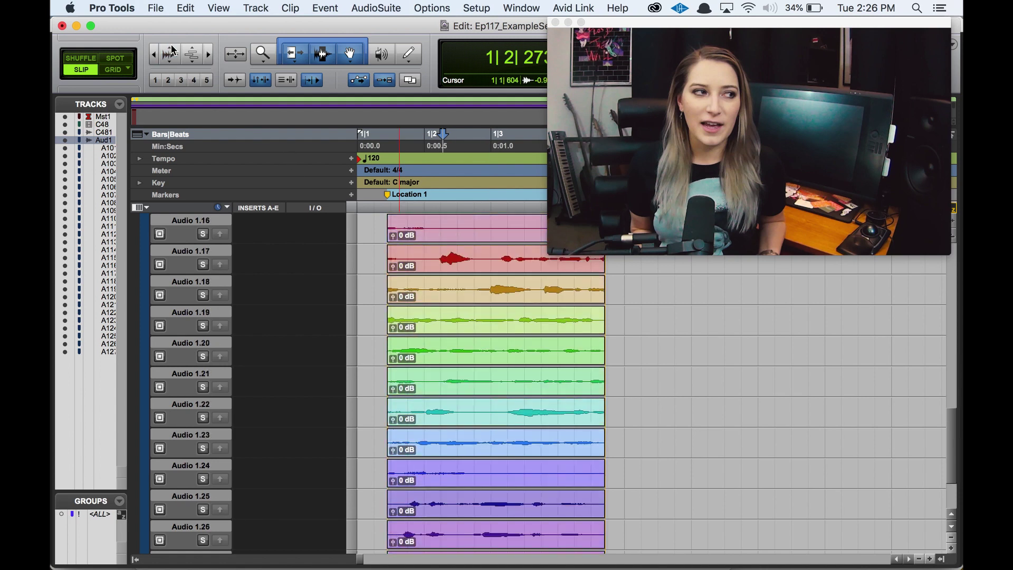
scroll(541, 415, "up", 1)
scroll(541, 415, "up", 20)
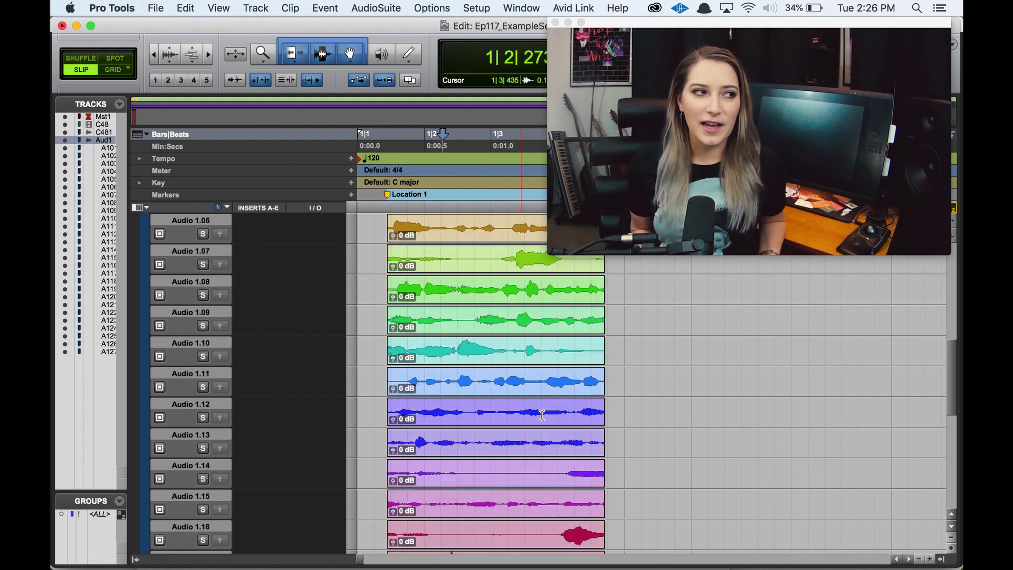
- Examine the loop-recorded take lanes beneath Audio 1 and compare their waveforms with the original dialogue
left_click(479, 6)
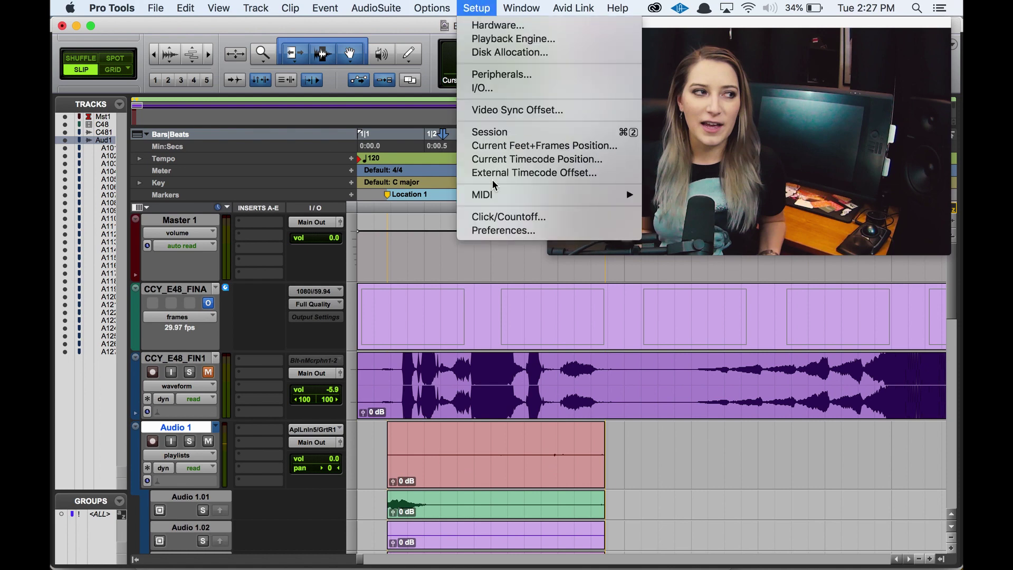
left_click(479, 5)
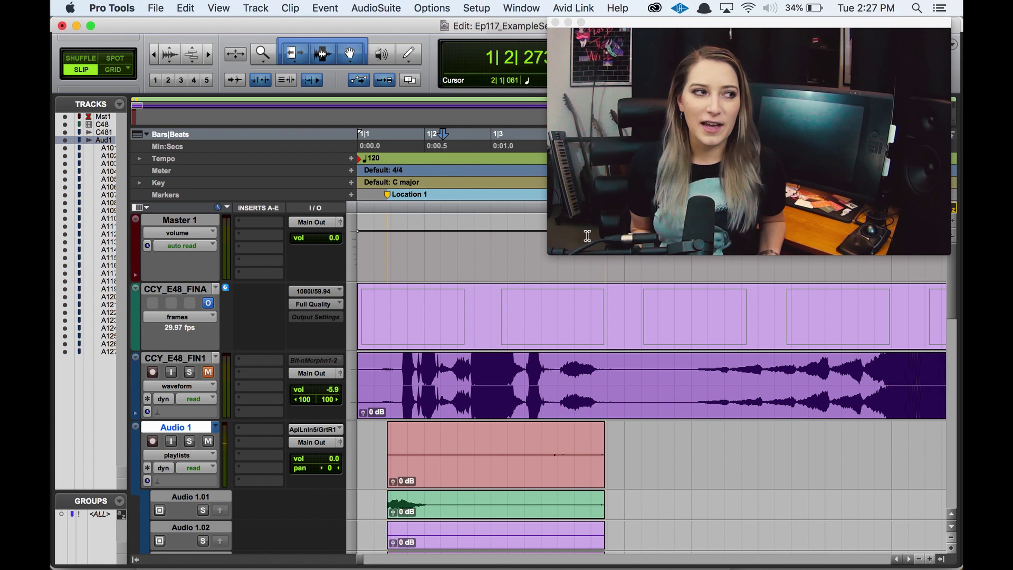
scroll(576, 446, "down", 6)
scroll(482, 383, "up", 6)
scroll(480, 487, "down", 15)
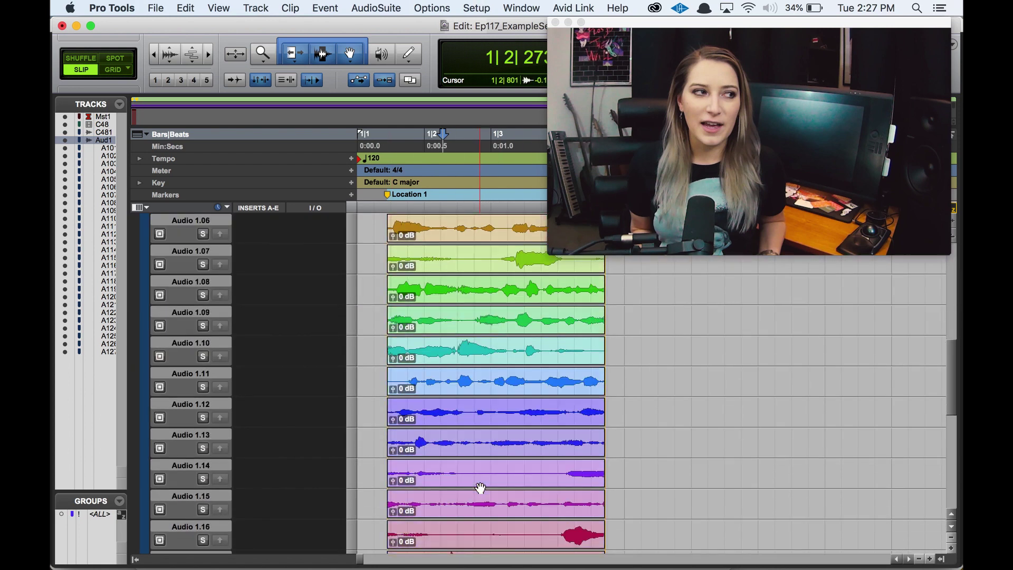
scroll(480, 488, "up", 15)
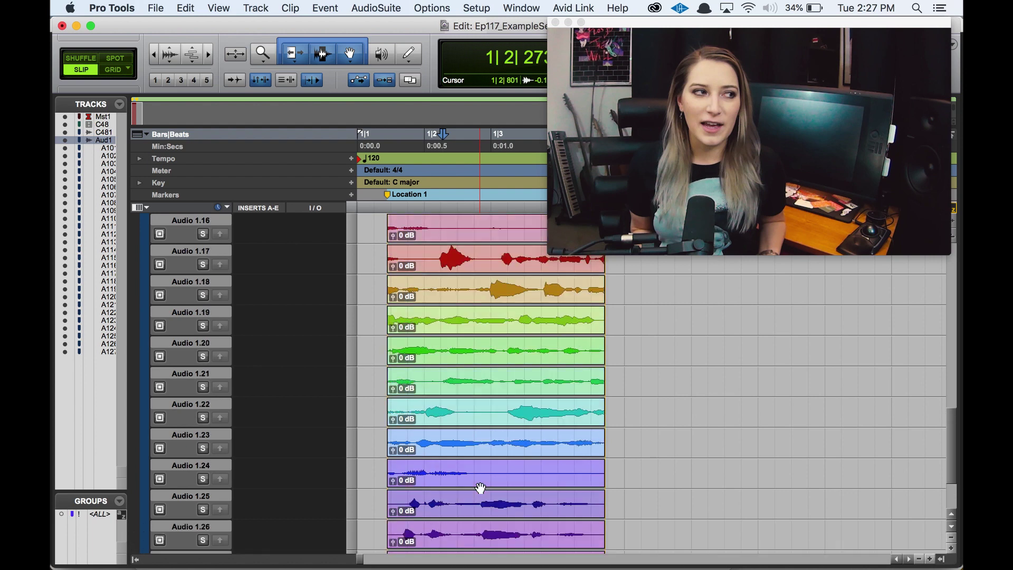
scroll(480, 488, "down", 5)
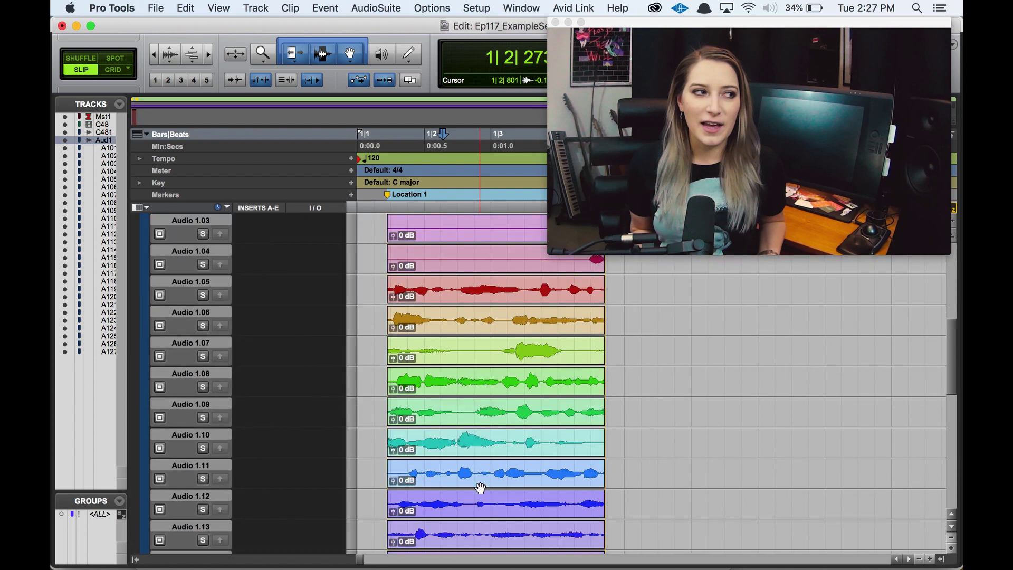
scroll(480, 488, "up", 4)
scroll(480, 488, "down", 2)
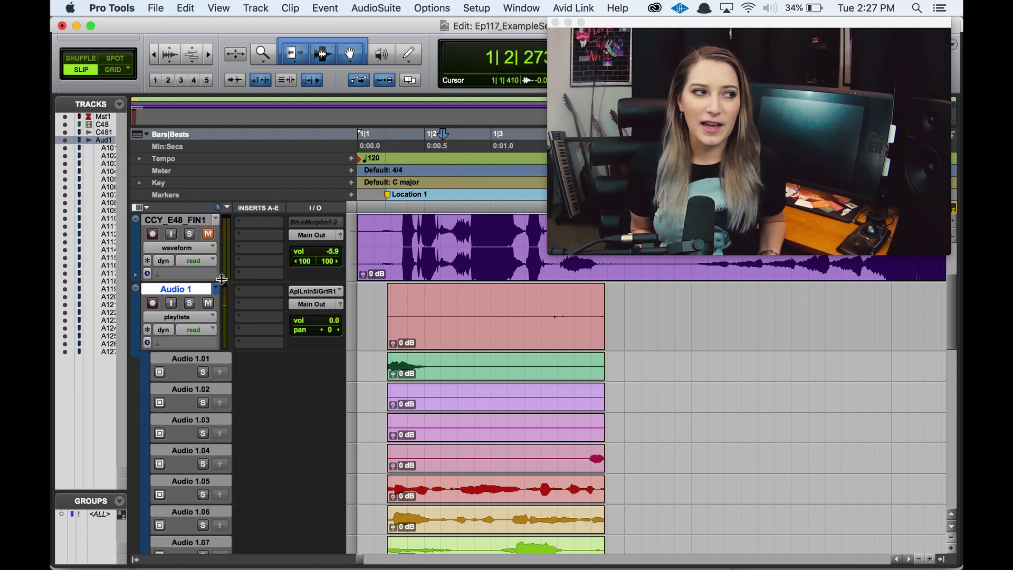
- Create a new empty playlist named FinalComp on the Audio 1 track
left_click(216, 289)
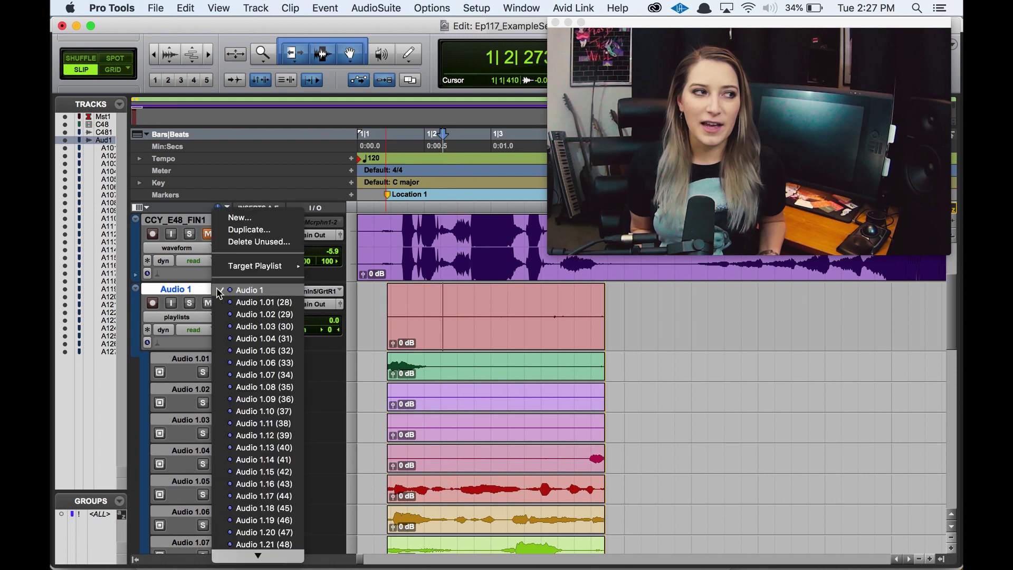
left_click(231, 218)
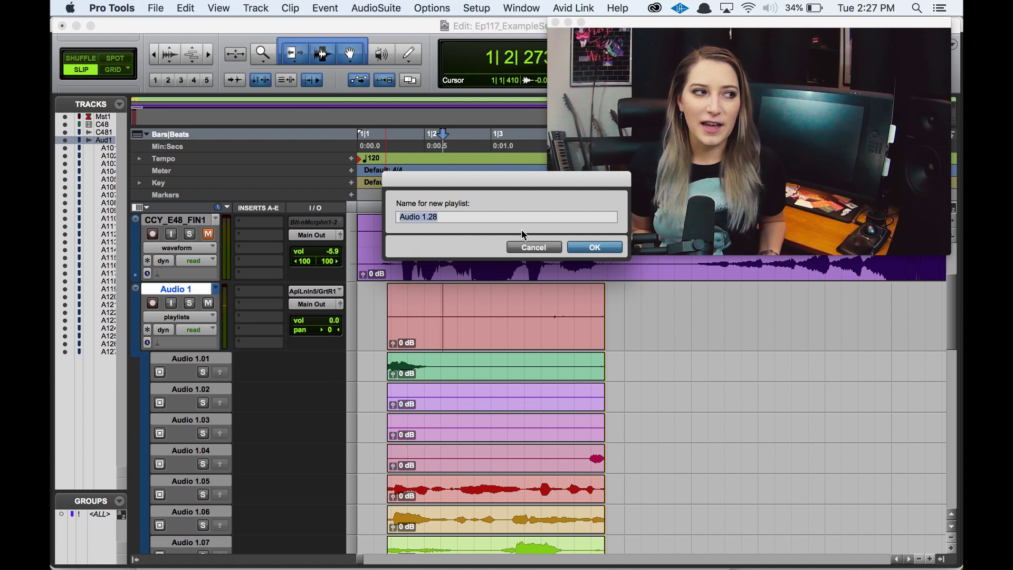
type("Cm")
type("FinalComp")
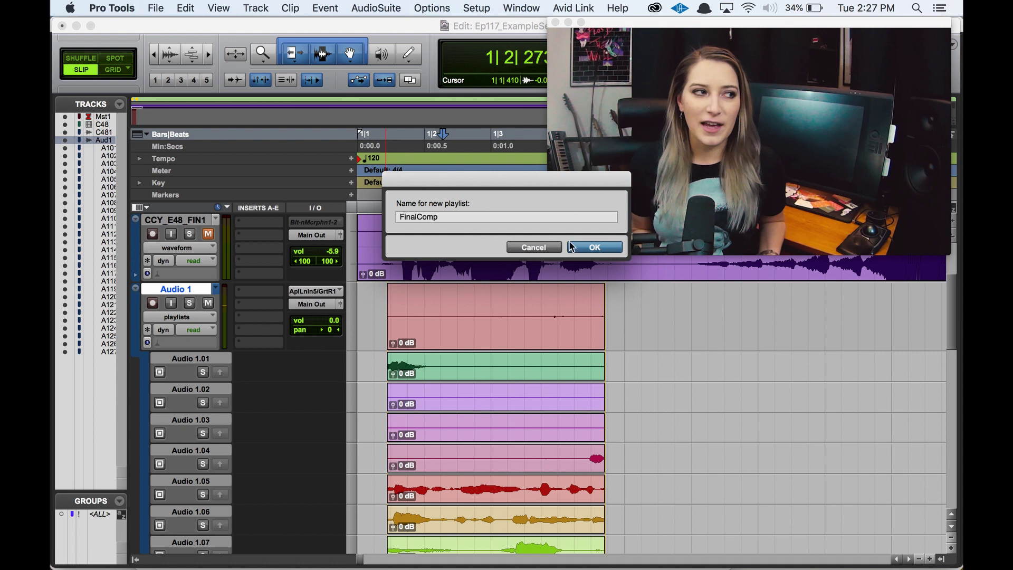
left_click(569, 246)
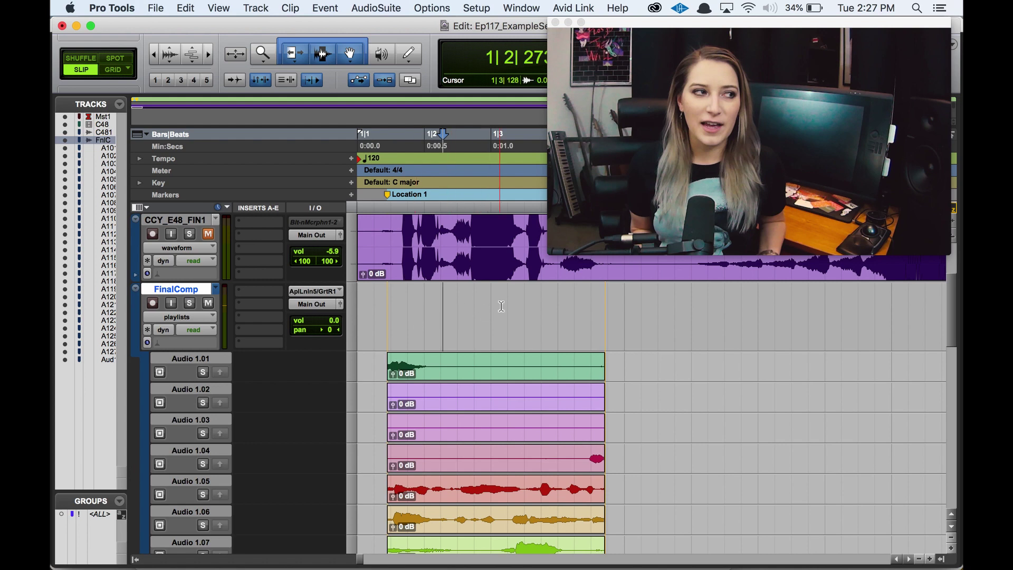
- Select the opening part of the Audio 1.05 take and play it back from there
key("r")
key("r")
key("r")
key("r")
key("t")
key("t")
key("t")
key("t")
key("t")
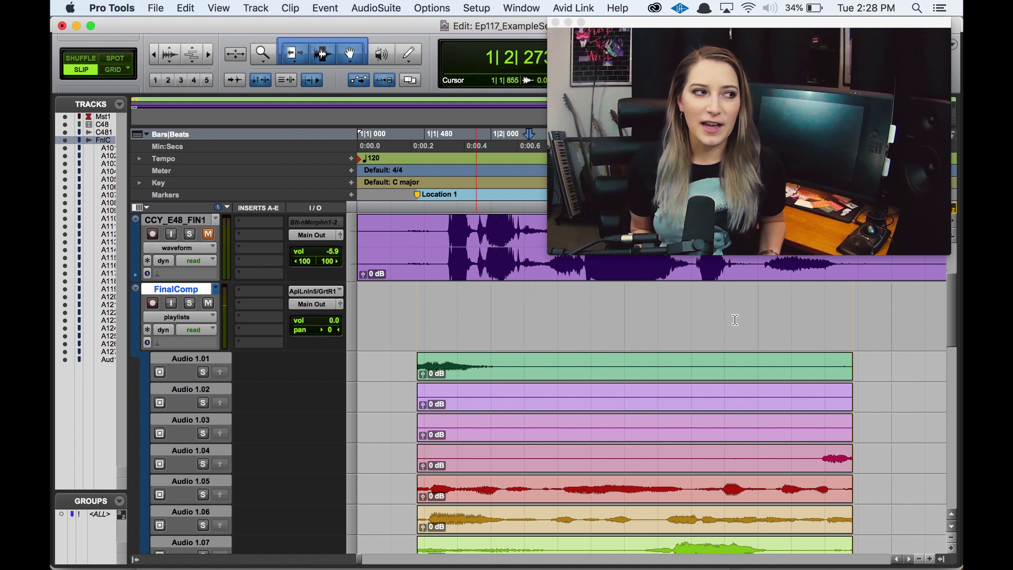
scroll(684, 417, "down", 1)
scroll(684, 416, "up", 1)
scroll(424, 460, "down", 1)
left_click_drag(538, 416, 402, 416)
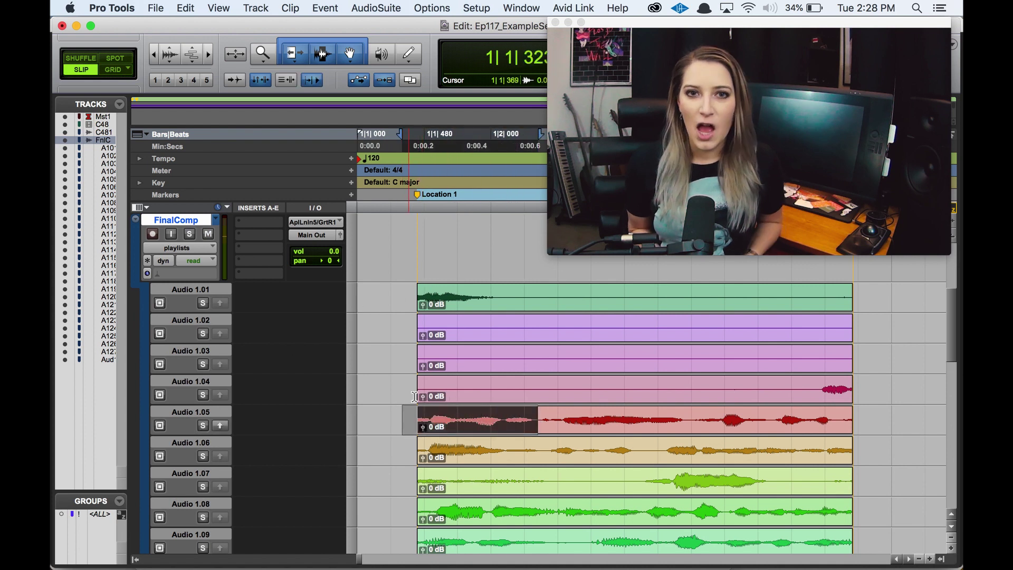
scroll(382, 248, "up", 3)
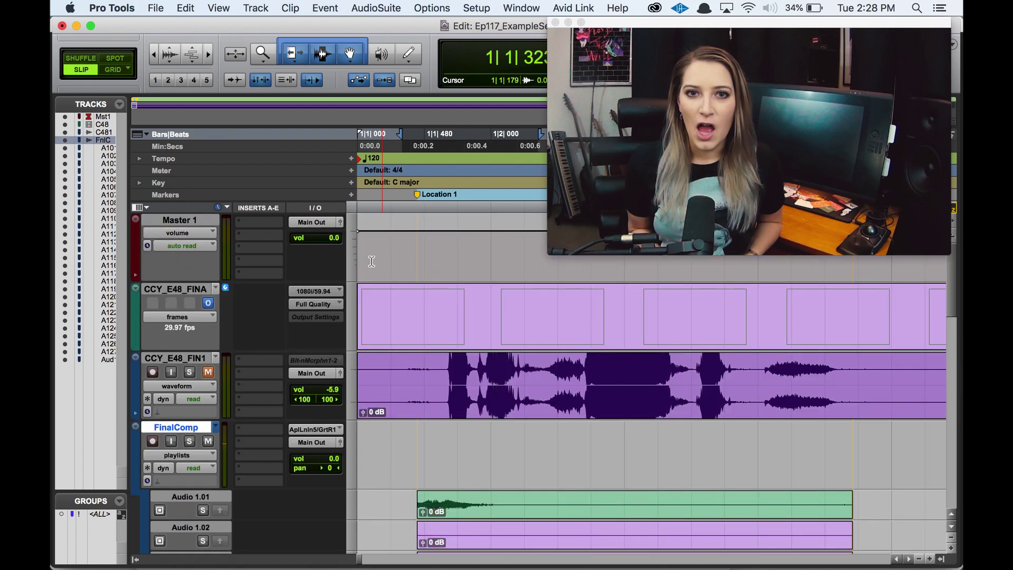
scroll(492, 471, "down", 4)
key("space")
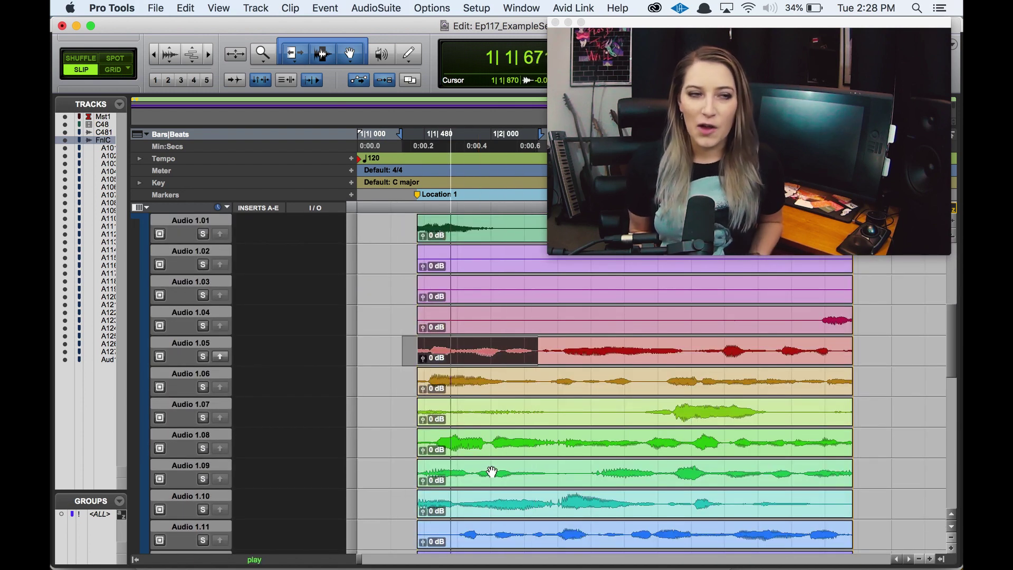
key("space")
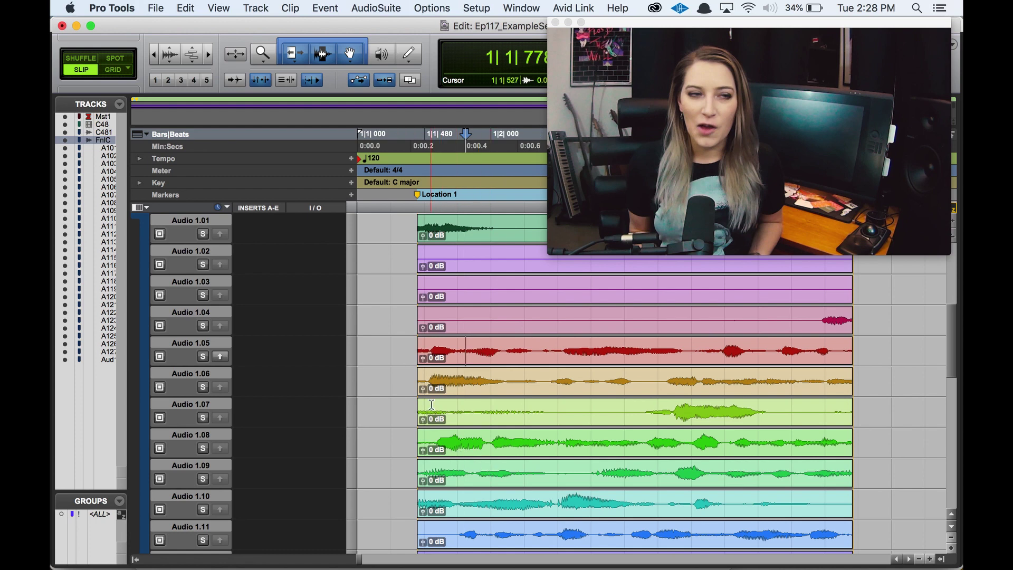
- Select the whole Audio 1.05 take, solo its lane and audition it against the video
scroll(431, 405, "up", 3)
left_click_drag(411, 310, 516, 311)
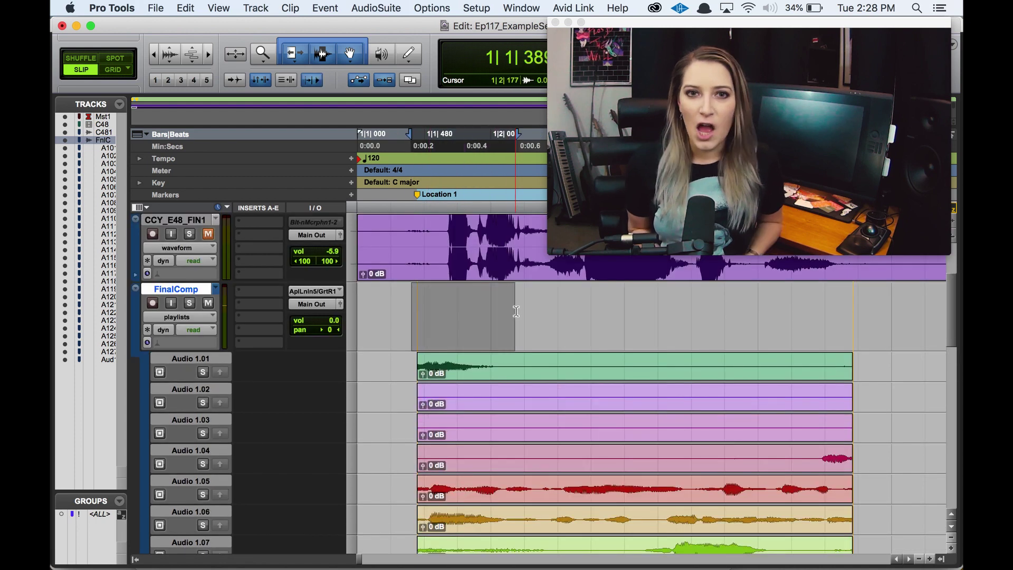
scroll(142, 474, "down", 4)
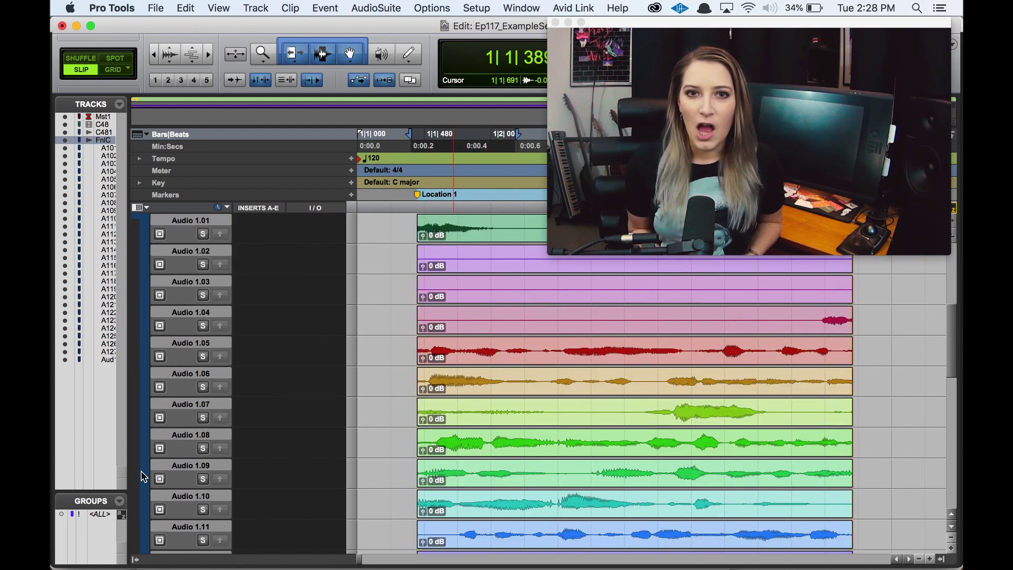
left_click_drag(412, 348, 690, 349)
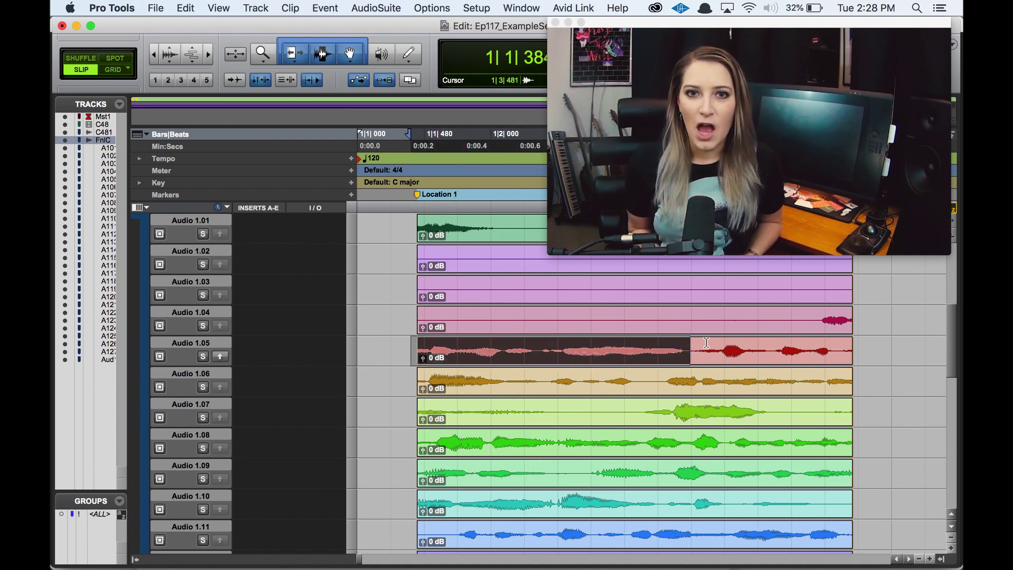
left_click(864, 340, "shift")
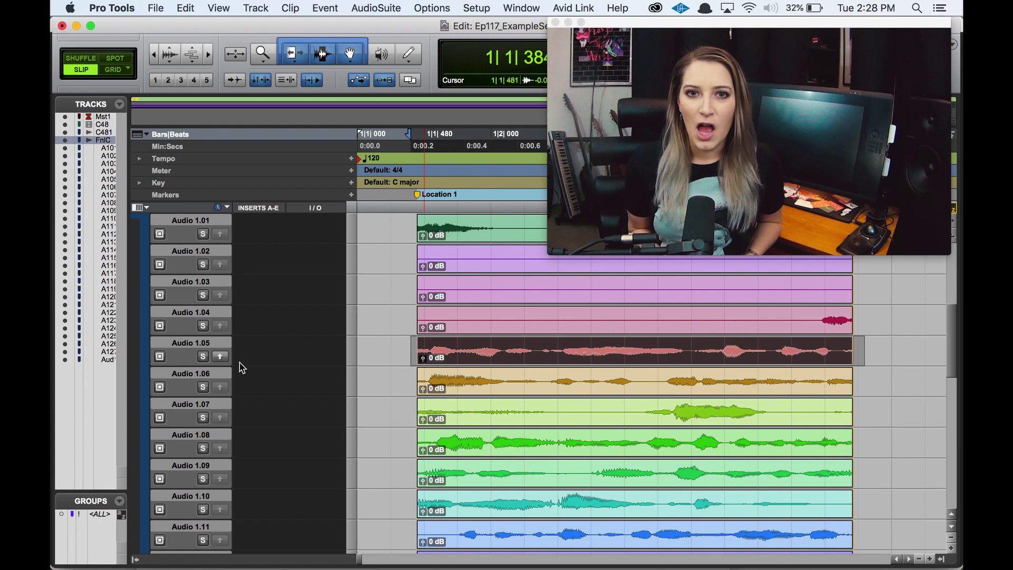
scroll(212, 363, "up", 3)
left_click(203, 426)
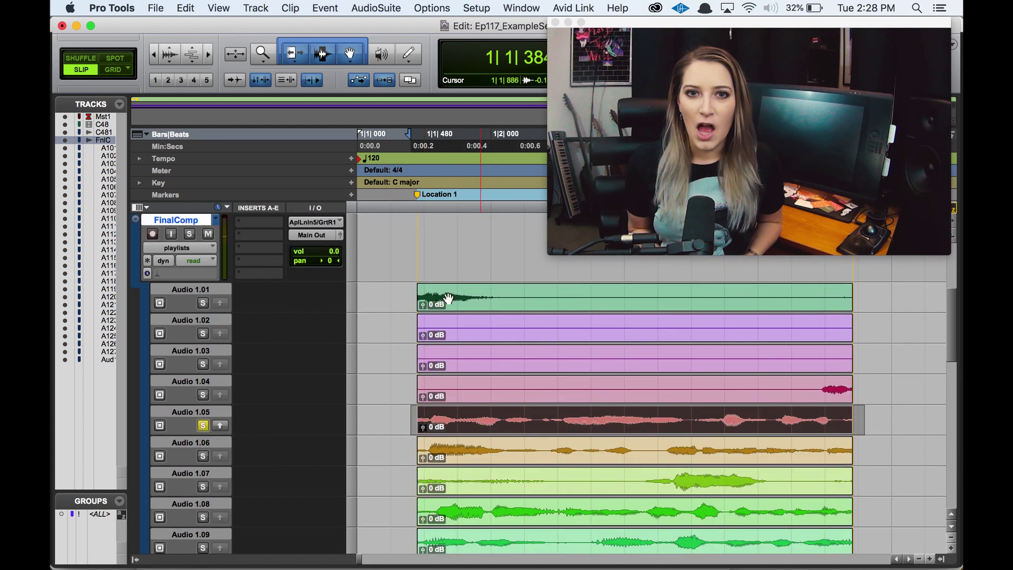
scroll(413, 253, "up", 5)
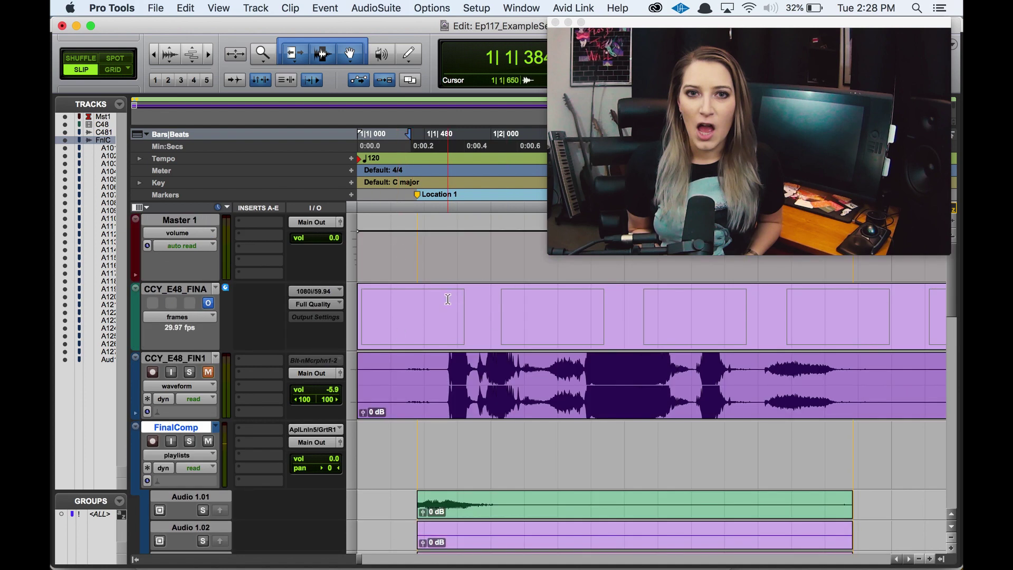
scroll(448, 299, "down", 5)
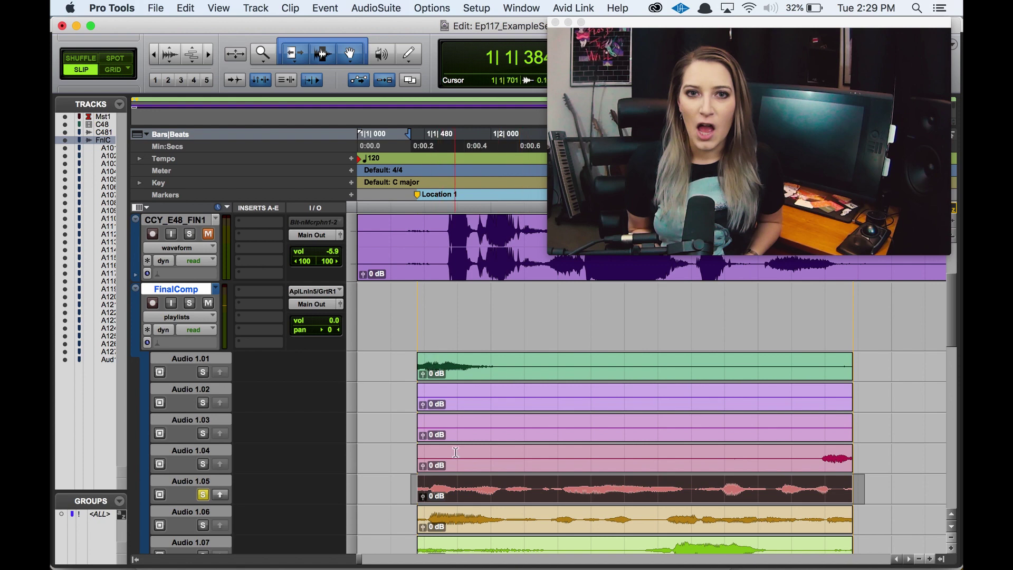
key("space")
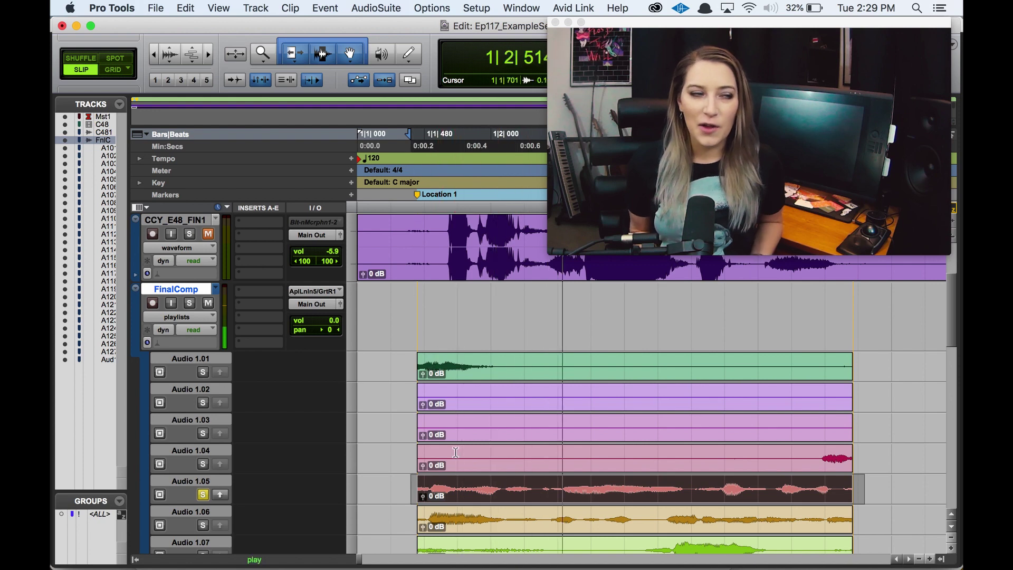
key("space")
- Solo the Audio 1.06 take and audition it from just before its start
scroll(410, 326, "down", 5)
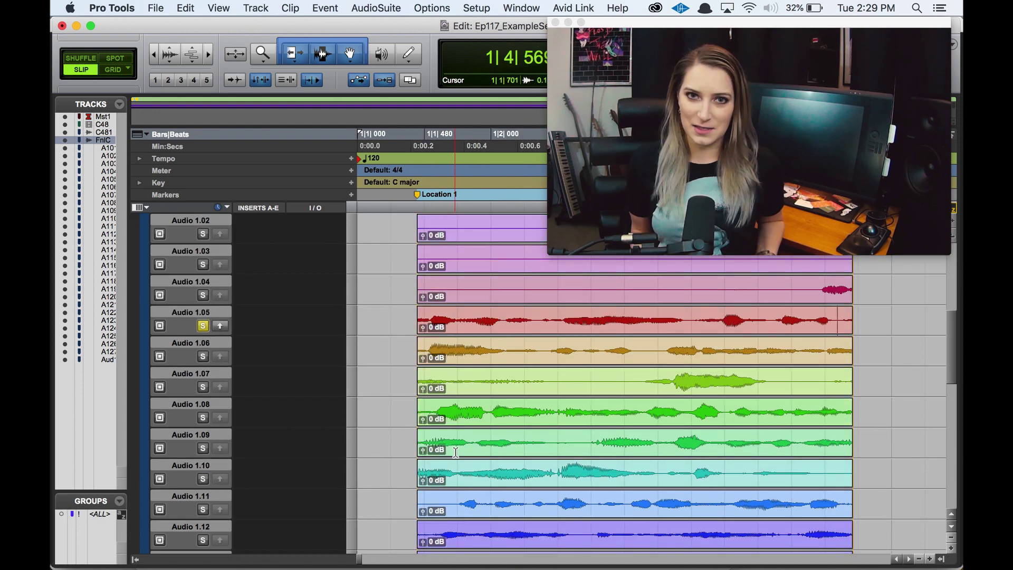
left_click(203, 356)
left_click(413, 352)
key("space")
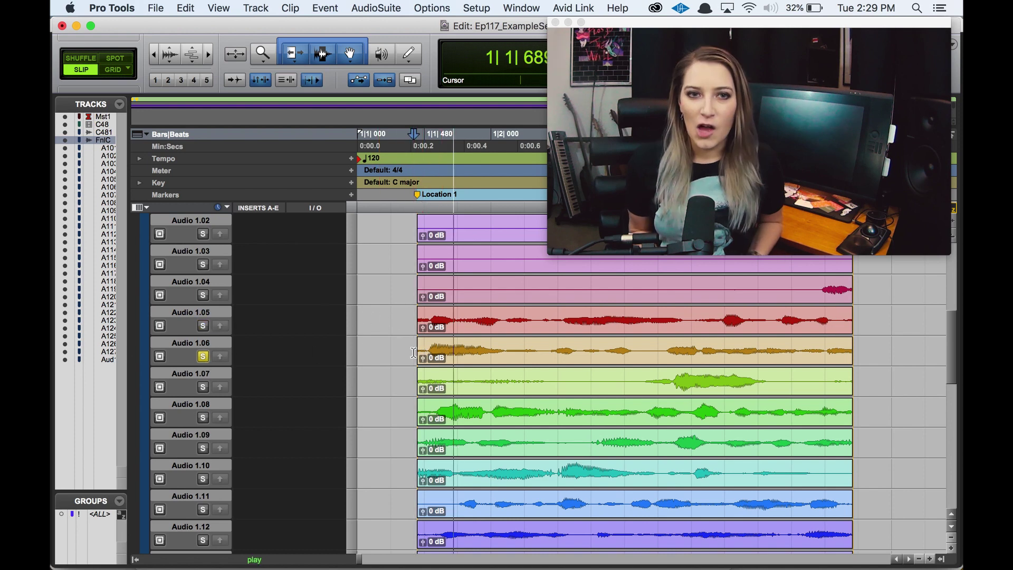
scroll(229, 358, "down", 1)
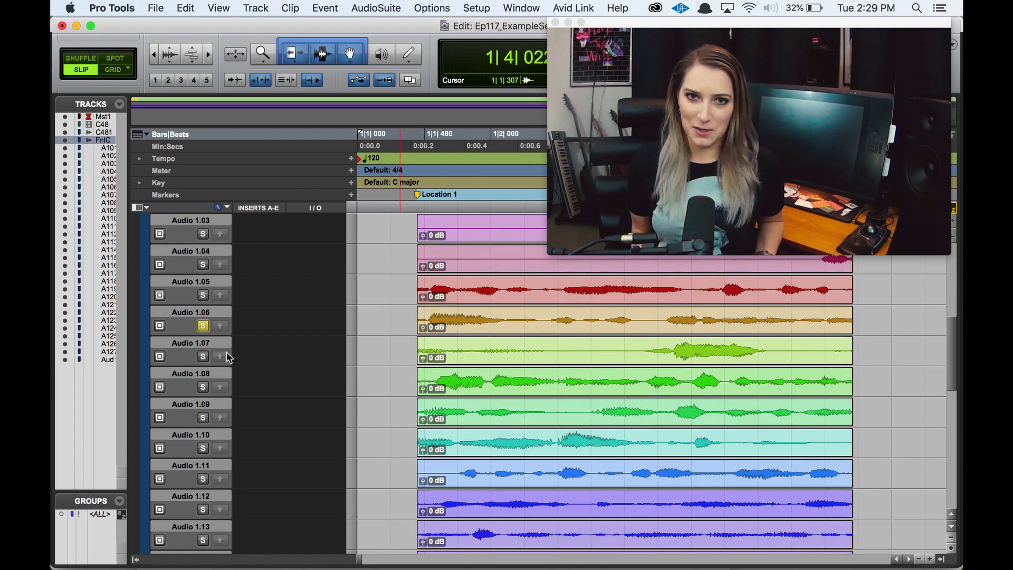
- Solo the Audio 1.26 take near the end of the lanes and audition it from the start
left_click(203, 326)
scroll(440, 422, "down", 10)
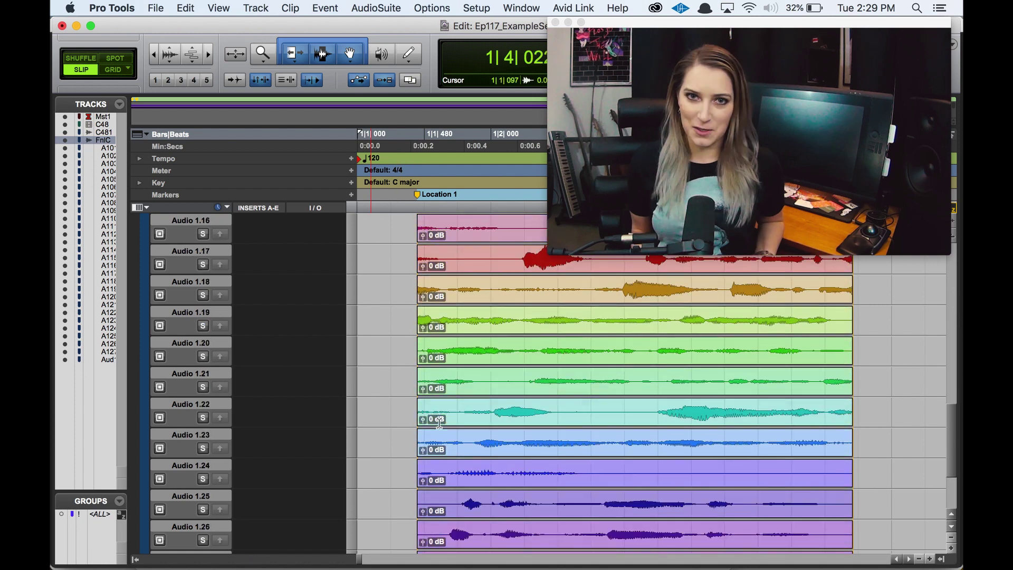
left_click(203, 400)
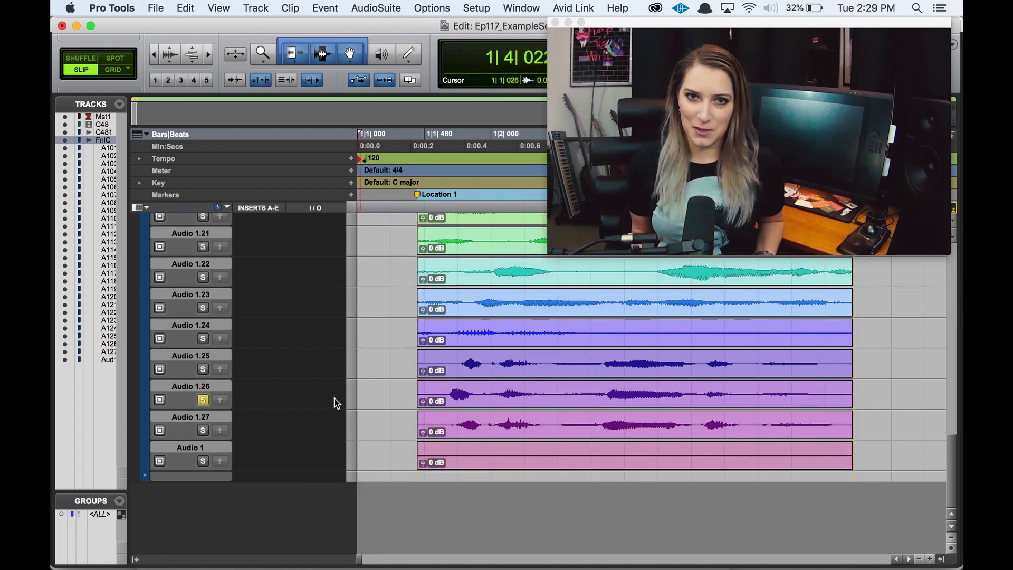
left_click(414, 390)
key("space")
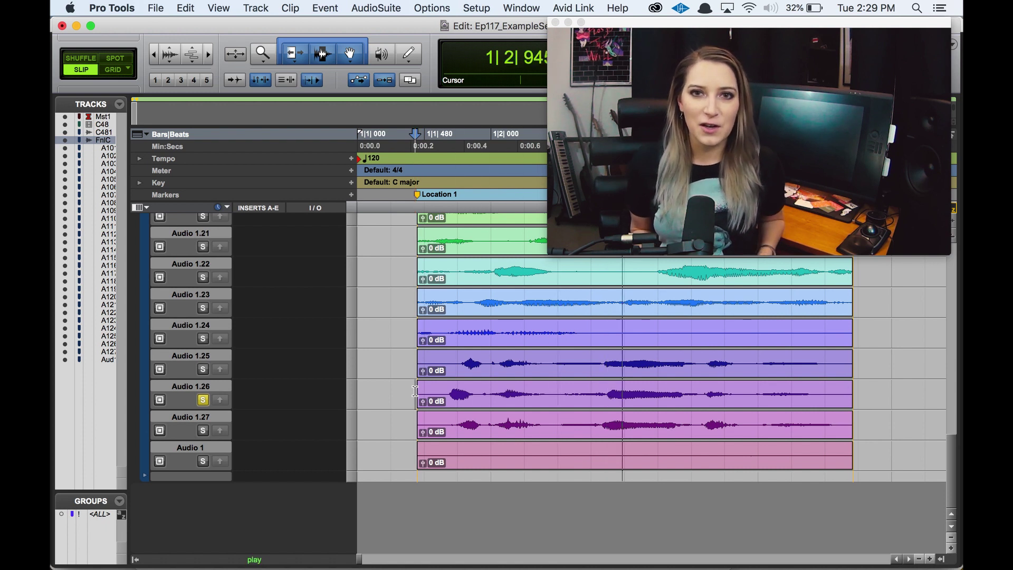
key("space")
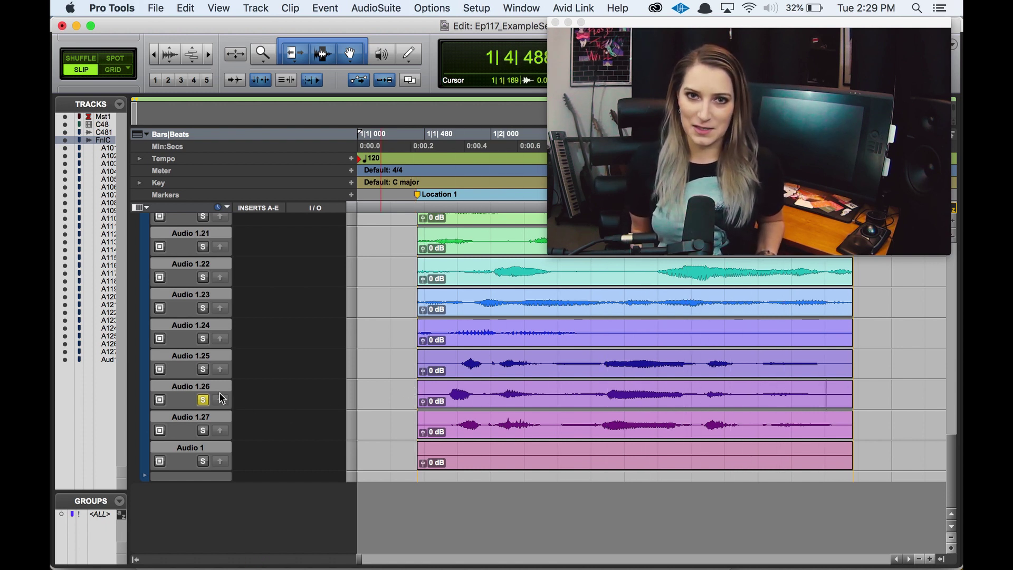
- Solo and audition the Audio 1.25 and Audio 1.27 takes in turn, each from its start
left_click(204, 369)
left_click(415, 354)
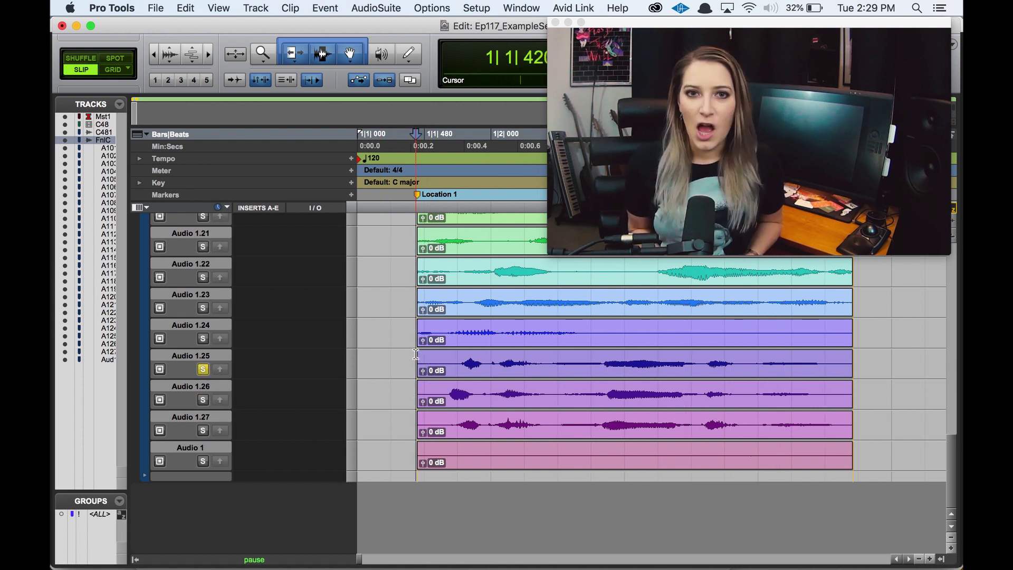
key("space")
key("space")
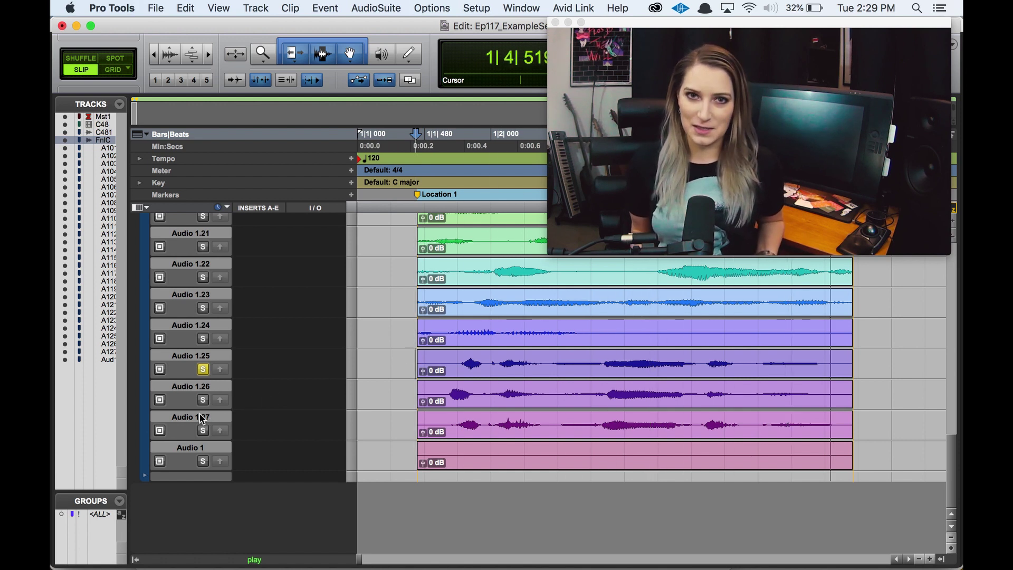
left_click(203, 430)
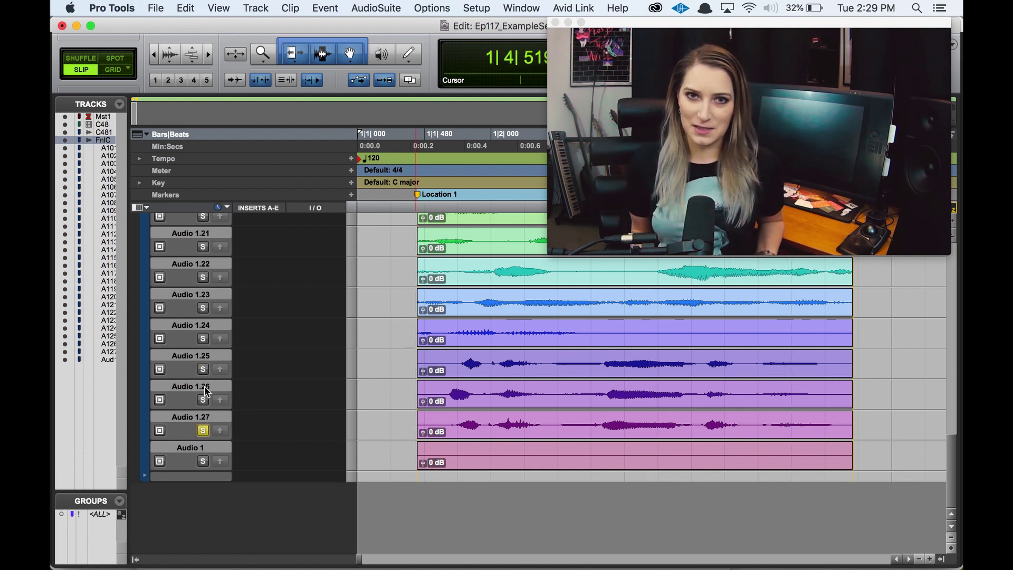
left_click(409, 423)
key("space")
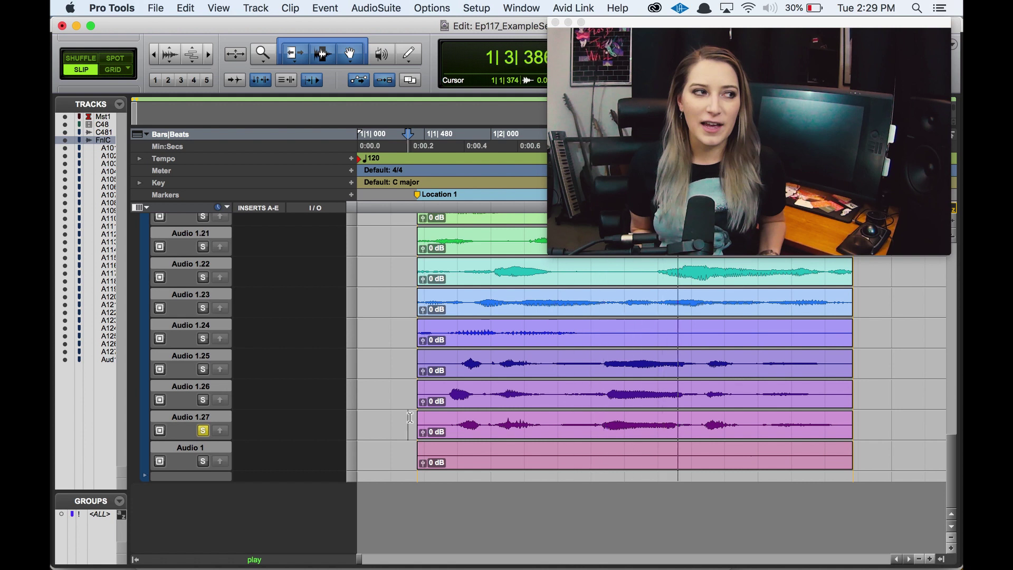
- Select the entire Audio 1.27 take and copy the selection to the FinalComp target playlist
left_click_drag(402, 425, 861, 425)
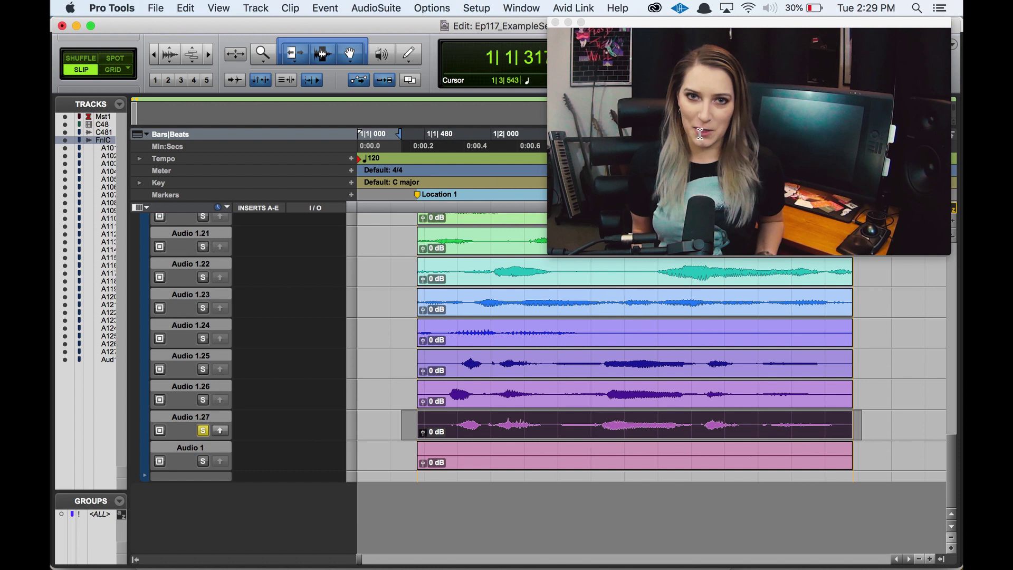
left_click(549, 422)
left_click_drag(411, 417, 866, 423)
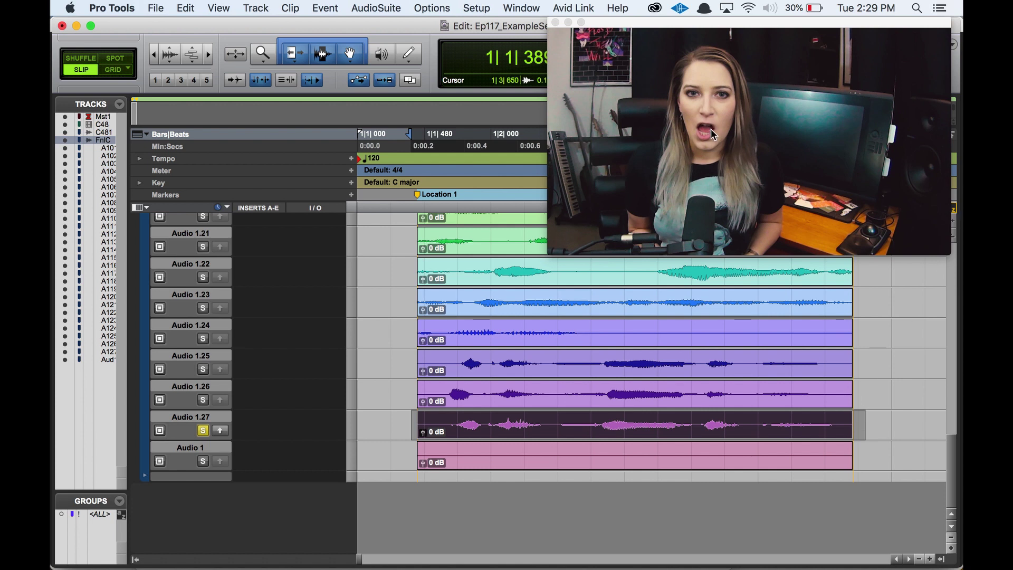
left_click(400, 425)
left_click_drag(406, 425, 861, 417)
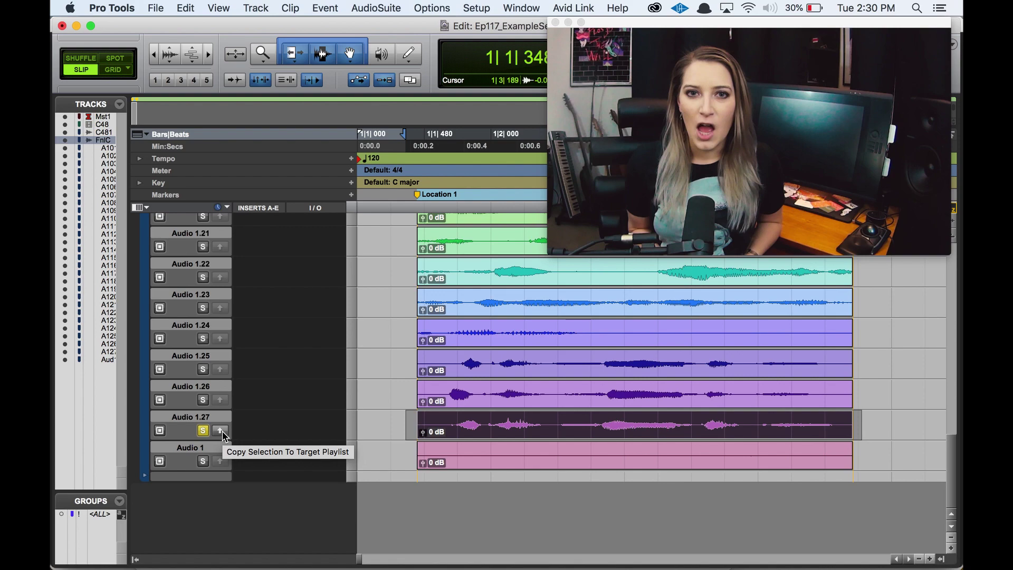
left_click(220, 431)
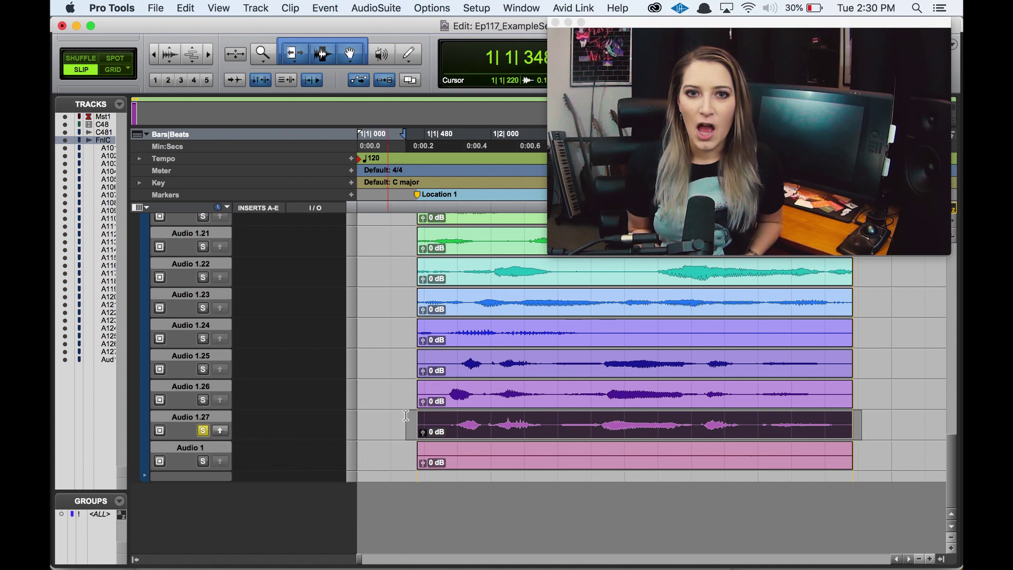
- Return to the FinalComp playlist and place the playback cursor just before the start of its clip
scroll(387, 413, "up", 15)
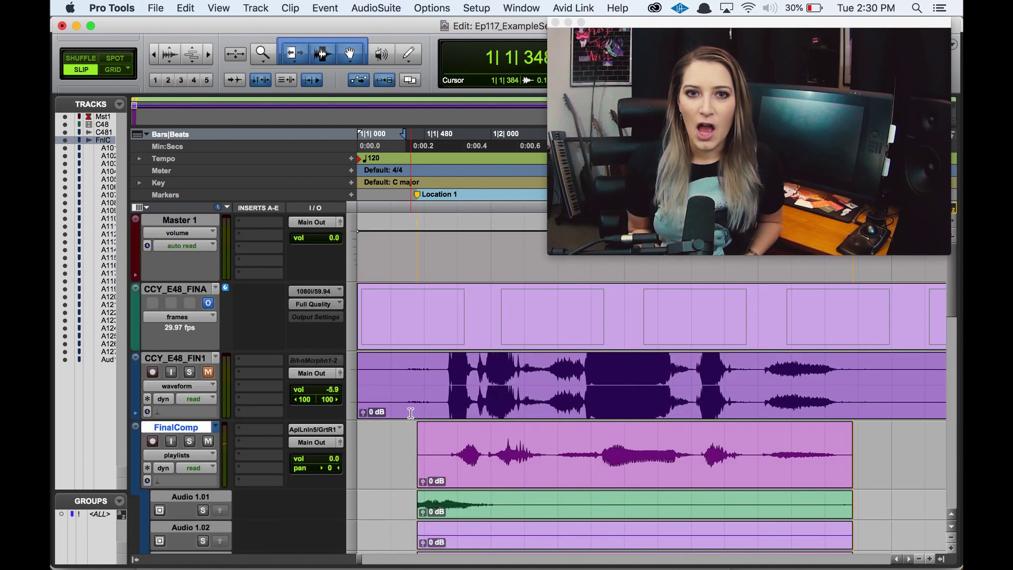
scroll(411, 413, "down", 3)
left_click(550, 382)
left_click_drag(520, 382, 406, 373)
left_click(405, 373)
- Select the opening part of the Audio 1.26 take and copy it to FinalComp over the beginning of the existing clip
scroll(406, 373, "down", 10)
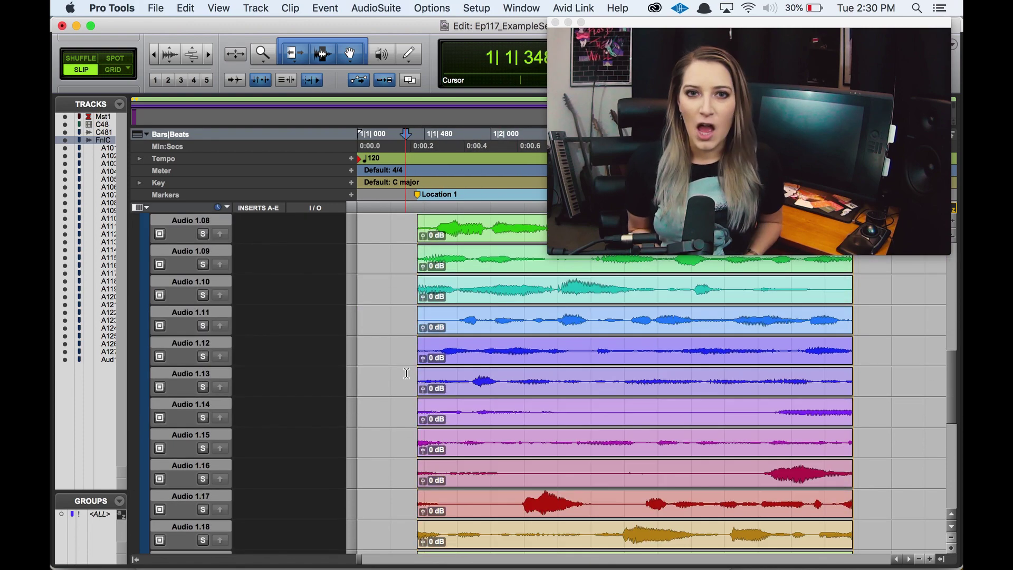
scroll(406, 373, "down", 10)
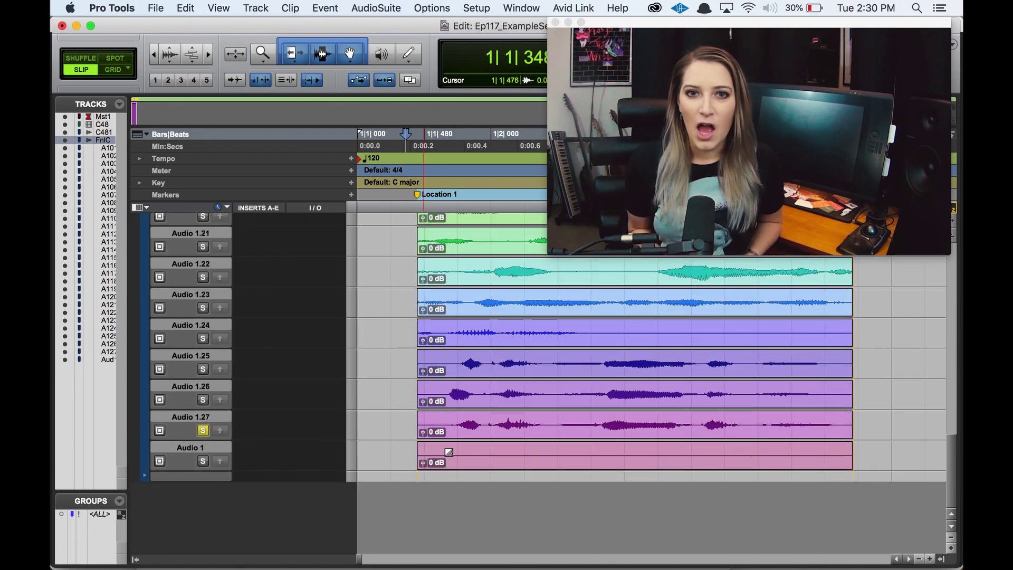
left_click_drag(550, 393, 406, 395)
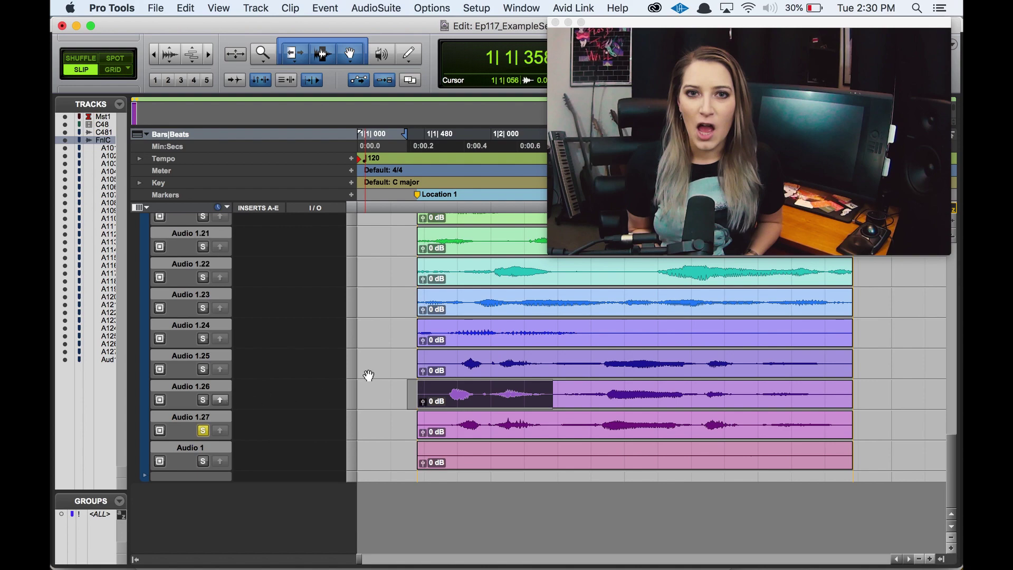
scroll(452, 372, "up", 10)
scroll(452, 372, "up", 10)
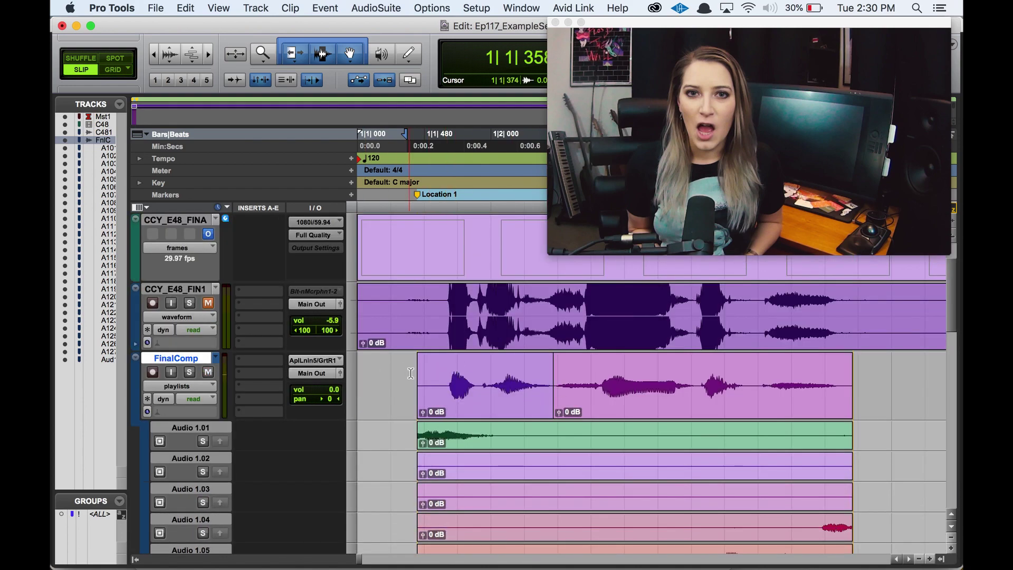
- Audition the two-part FinalComp edit from just before its first clip through to the end
left_click_drag(411, 373, 876, 364)
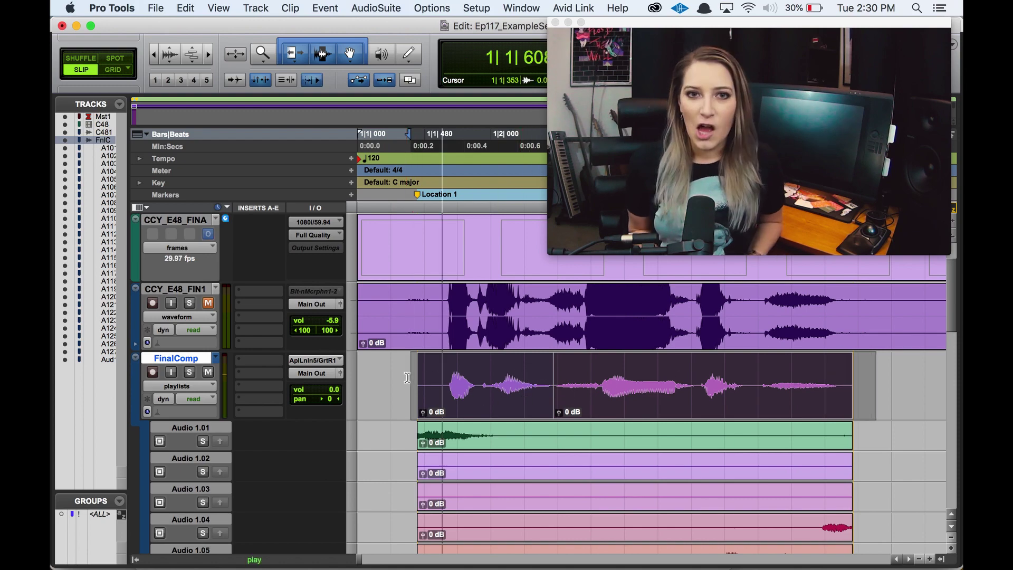
scroll(407, 369, "down", 10)
scroll(407, 363, "down", 10)
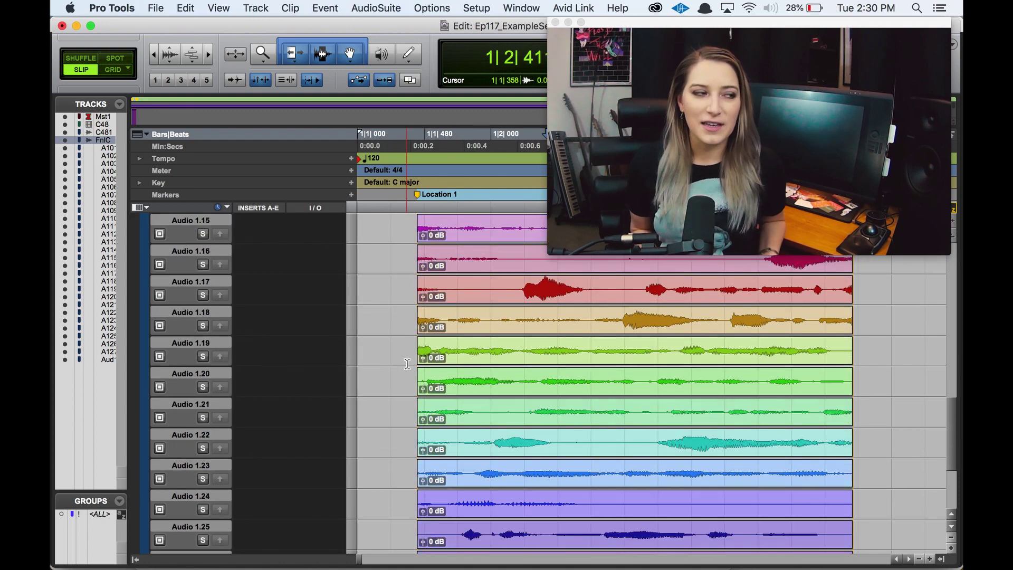
scroll(205, 448, "up", 20)
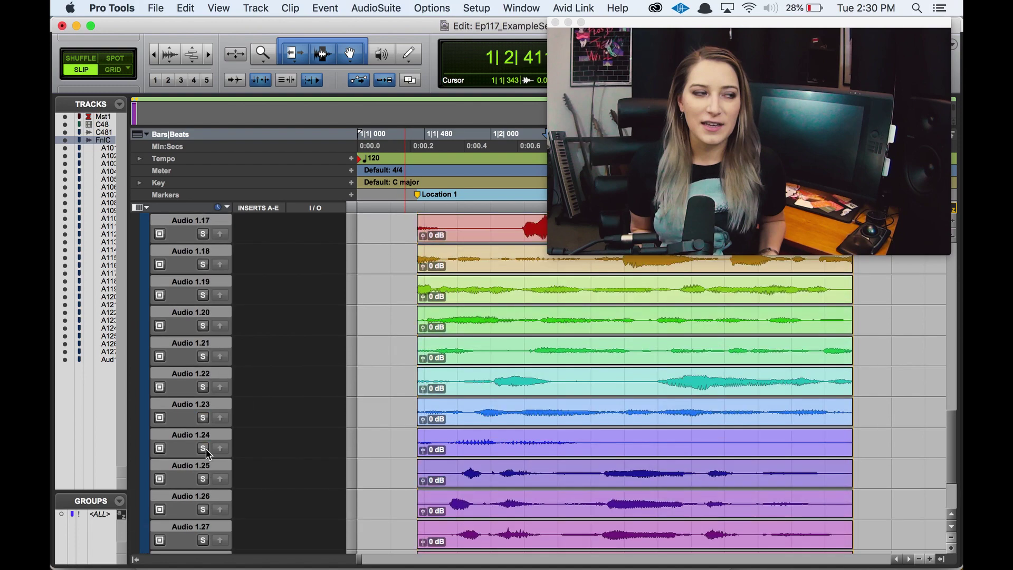
left_click(407, 439)
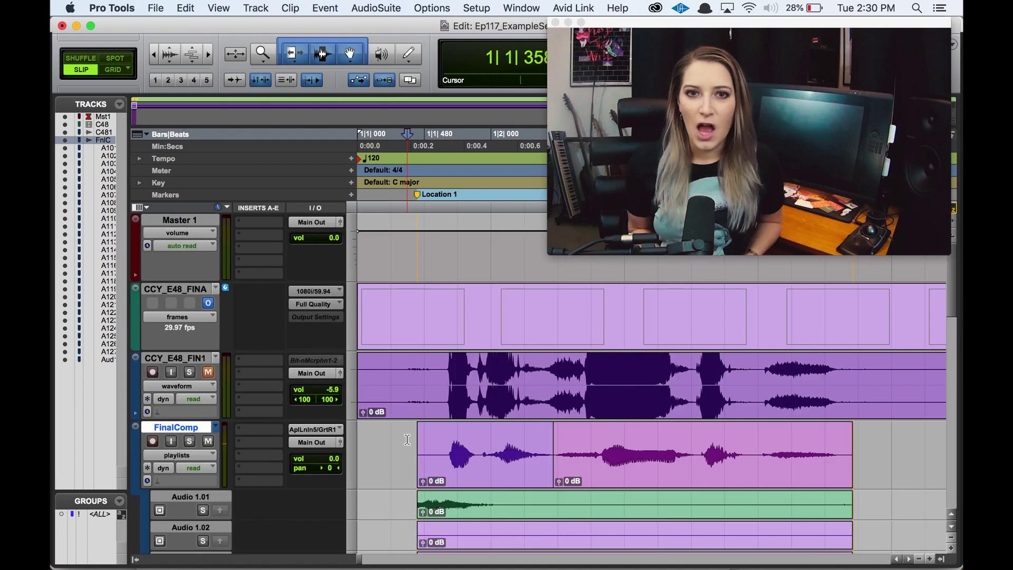
key("space")
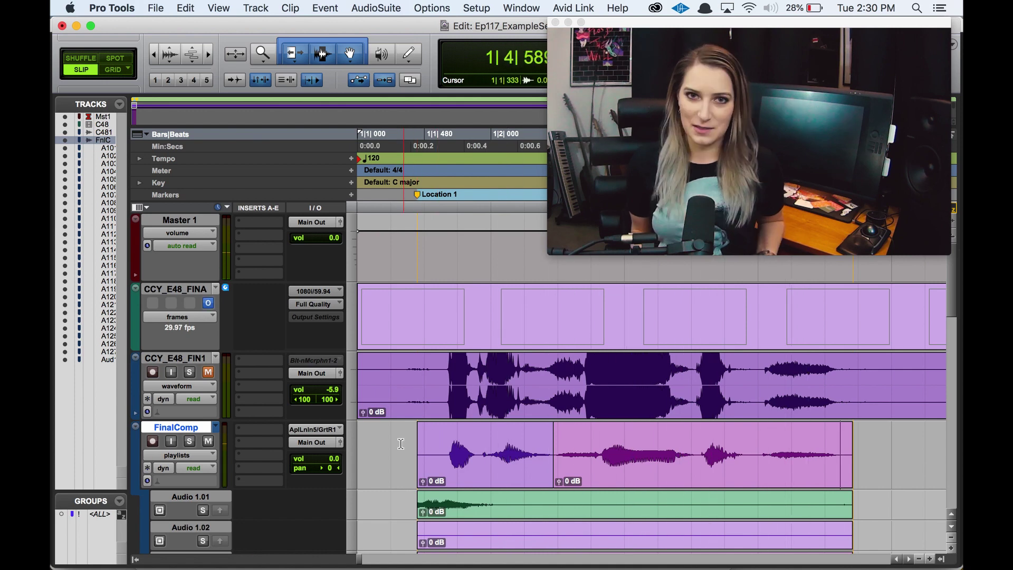
left_click(401, 442)
- Switch the FinalComp track view to waveform so the alternate take lanes are hidden
scroll(401, 443, "down", 10)
scroll(400, 443, "down", 5)
scroll(401, 443, "right", 2)
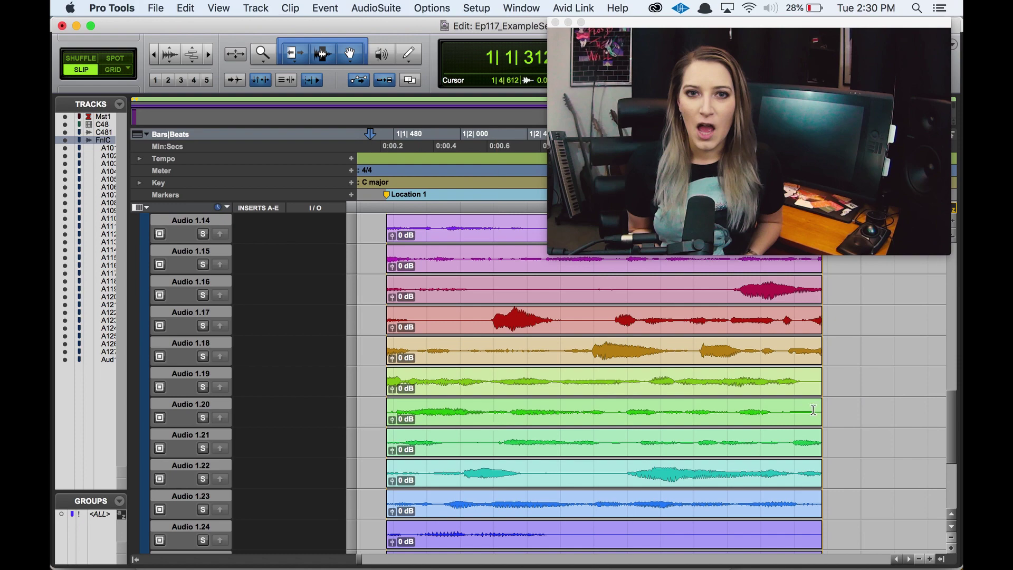
scroll(813, 410, "up", 15)
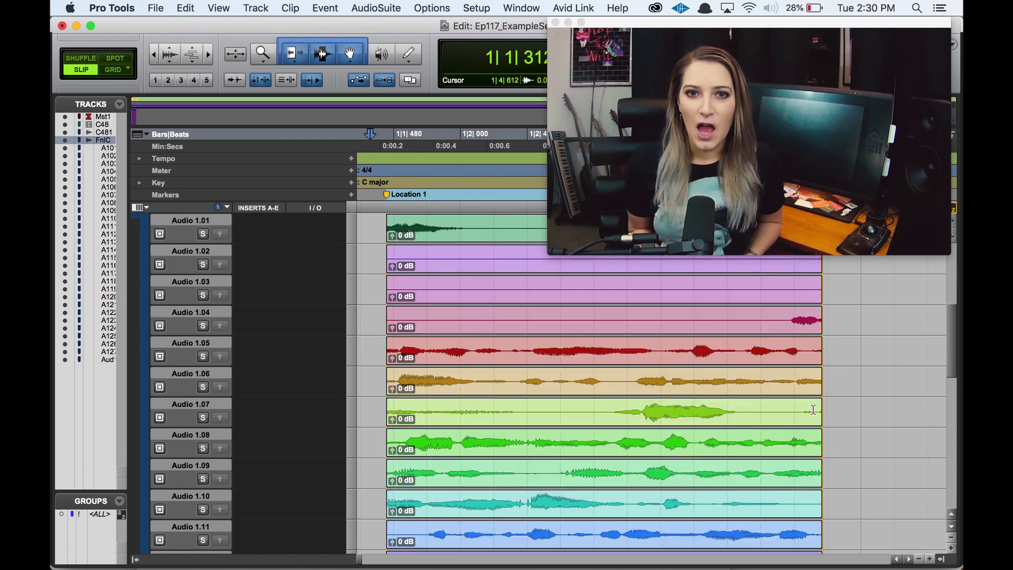
scroll(584, 460, "down", 4)
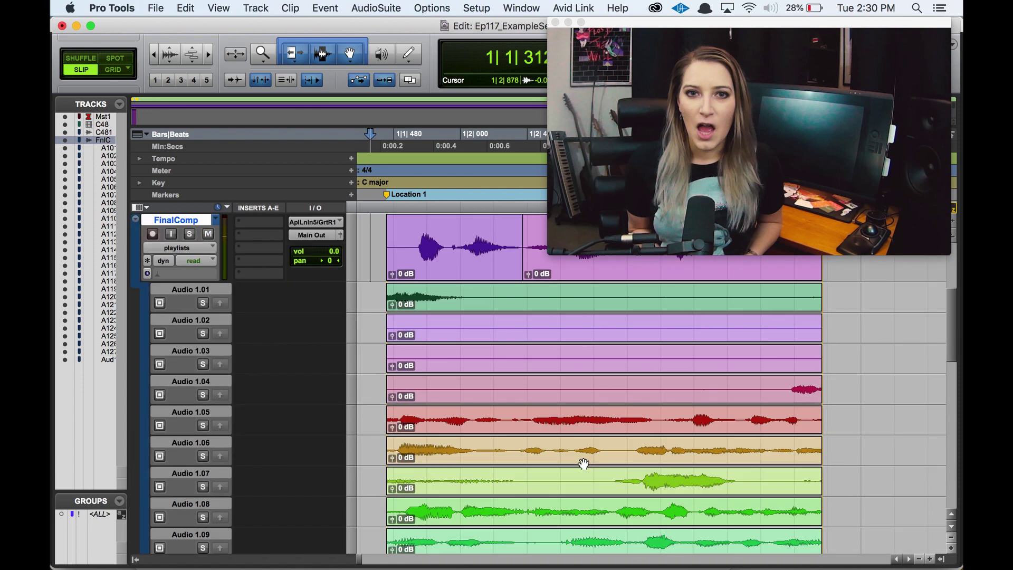
scroll(222, 447, "down", 1)
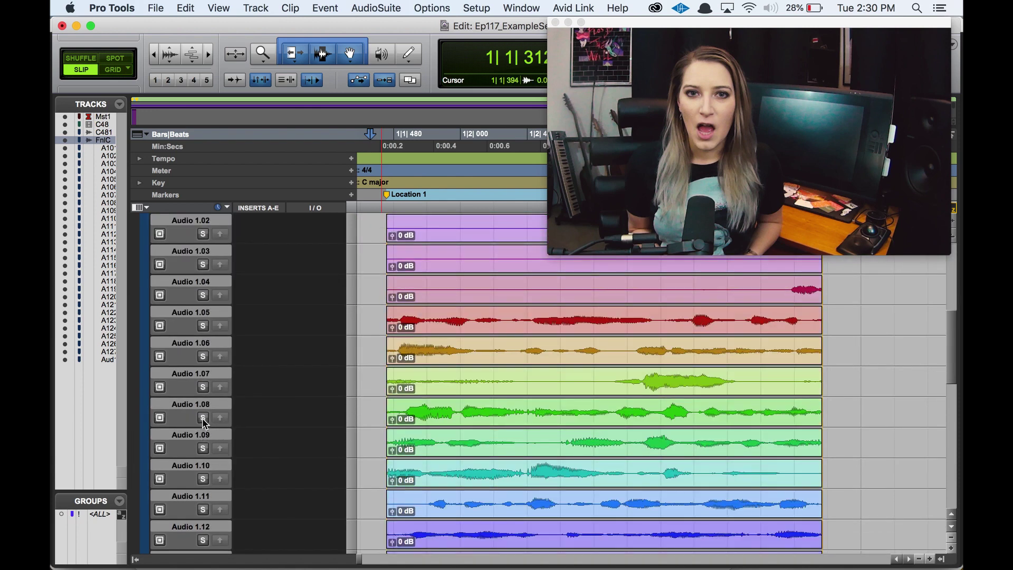
scroll(203, 419, "up", 5)
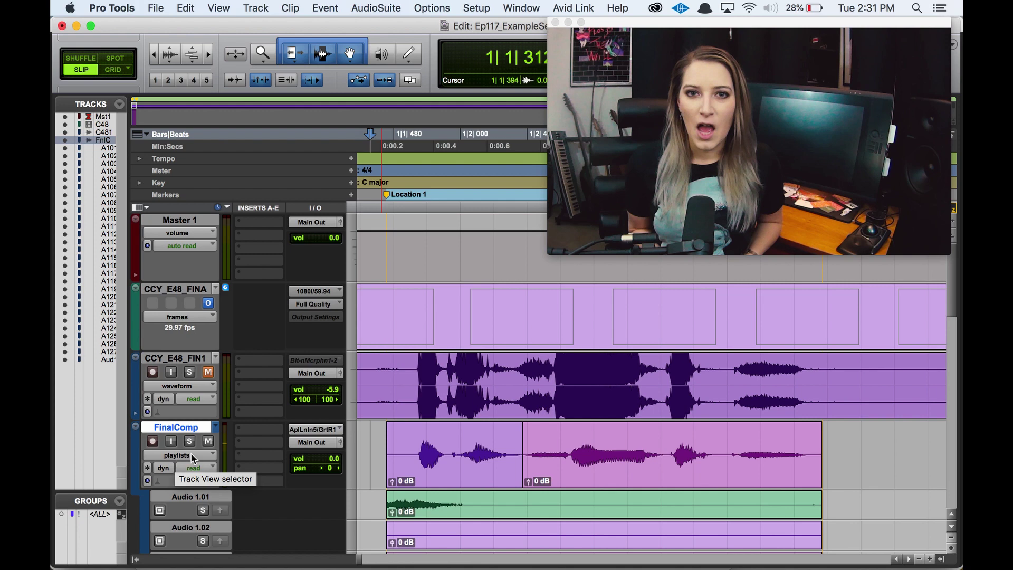
left_click(186, 456)
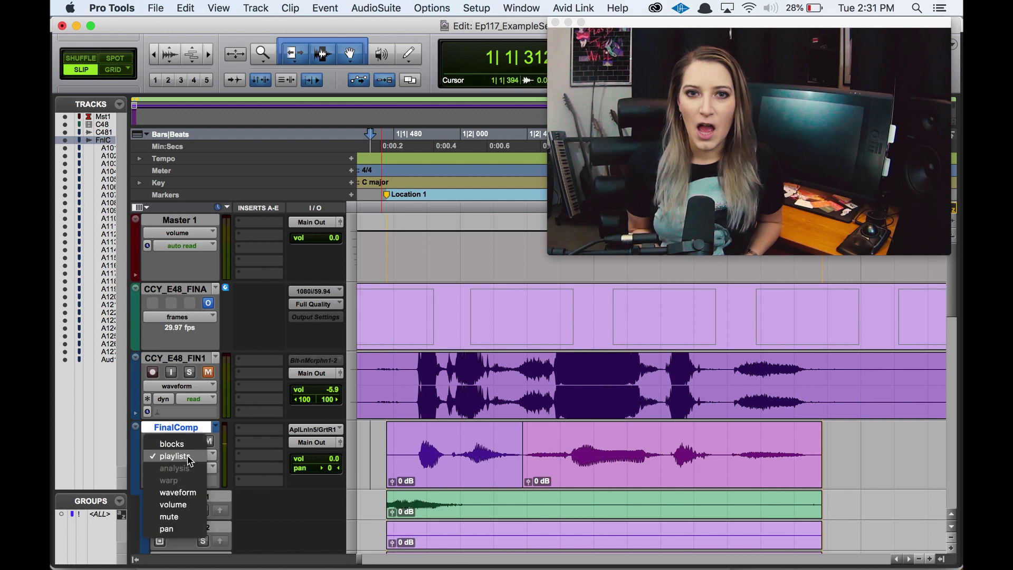
left_click(177, 493)
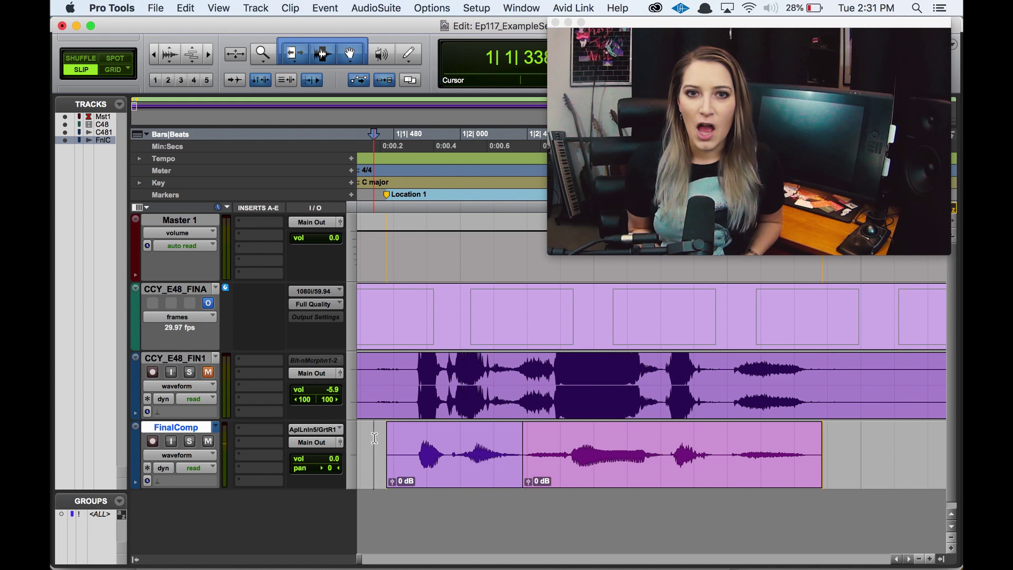
- Add a short fade-in at the start of the FinalComp edit and a short crossfade at the join between its two clips
key("r")
key("r")
key("r")
key("t")
key("t")
key("t")
key("t")
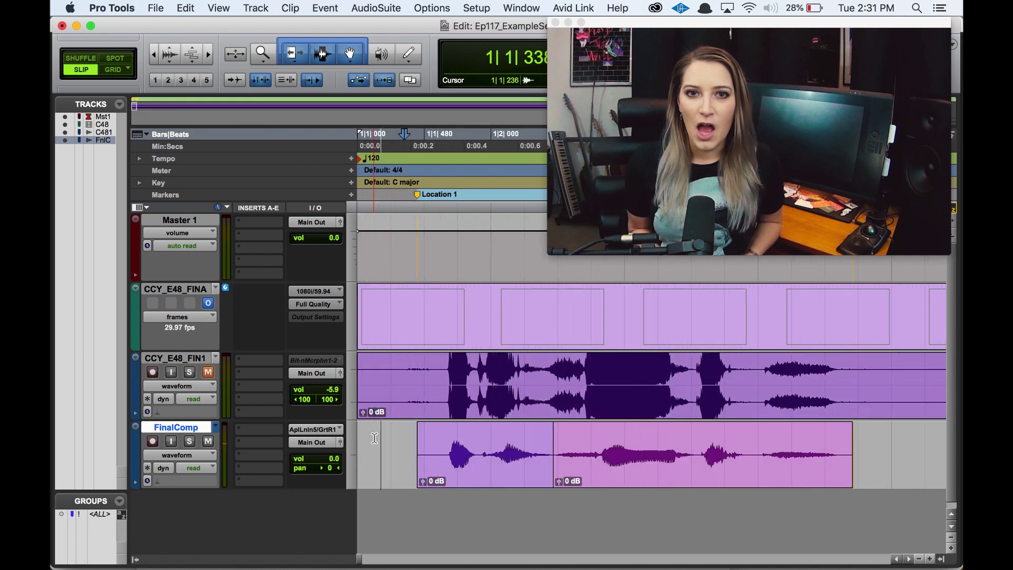
left_click_drag(748, 485, 746, 485)
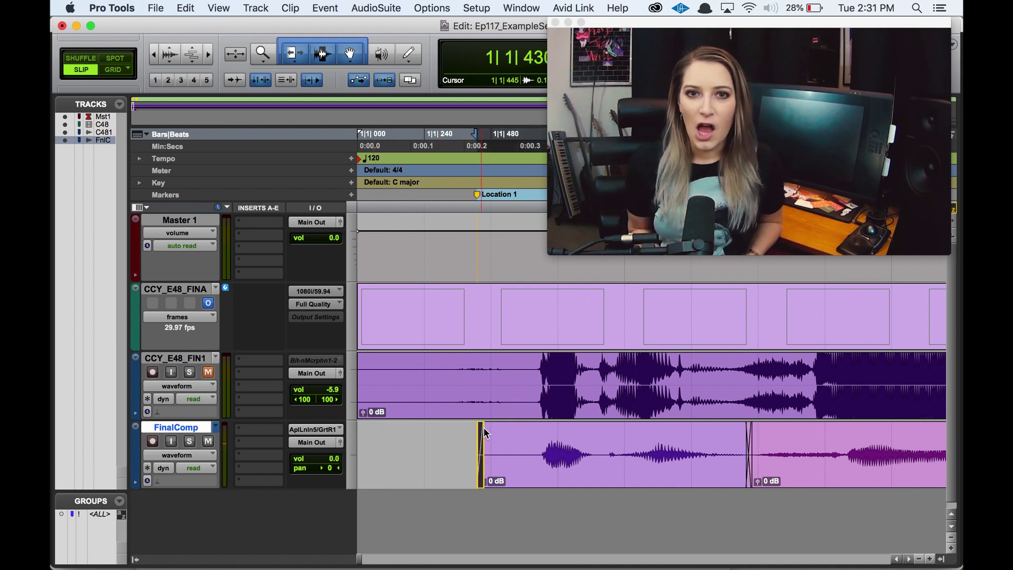
- Add a short fade-out at the end of the last FinalComp clip and place the playback cursor just before the first clip
scroll(482, 431, "right", 10)
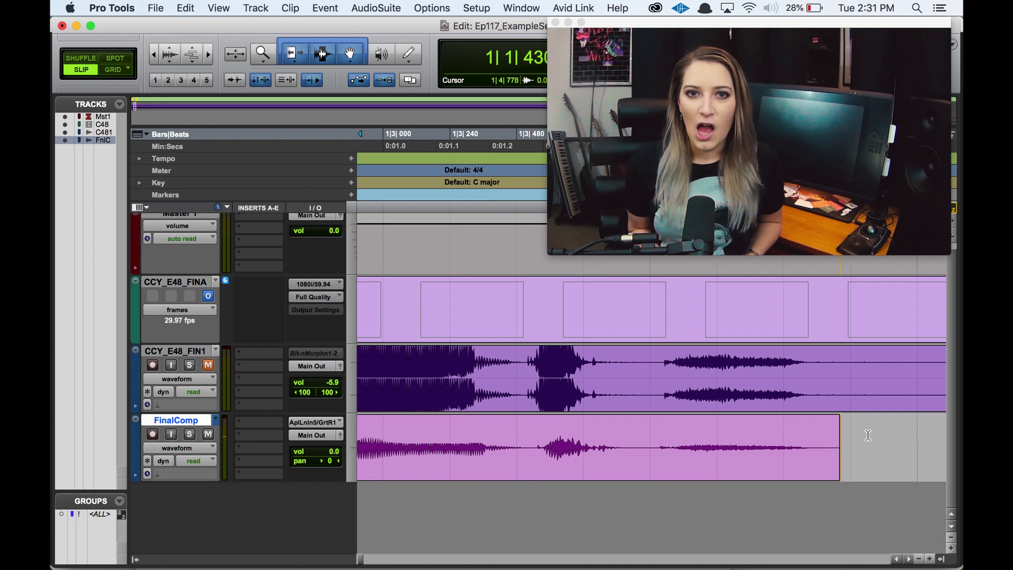
left_click_drag(838, 422, 832, 422)
key("r")
key("r")
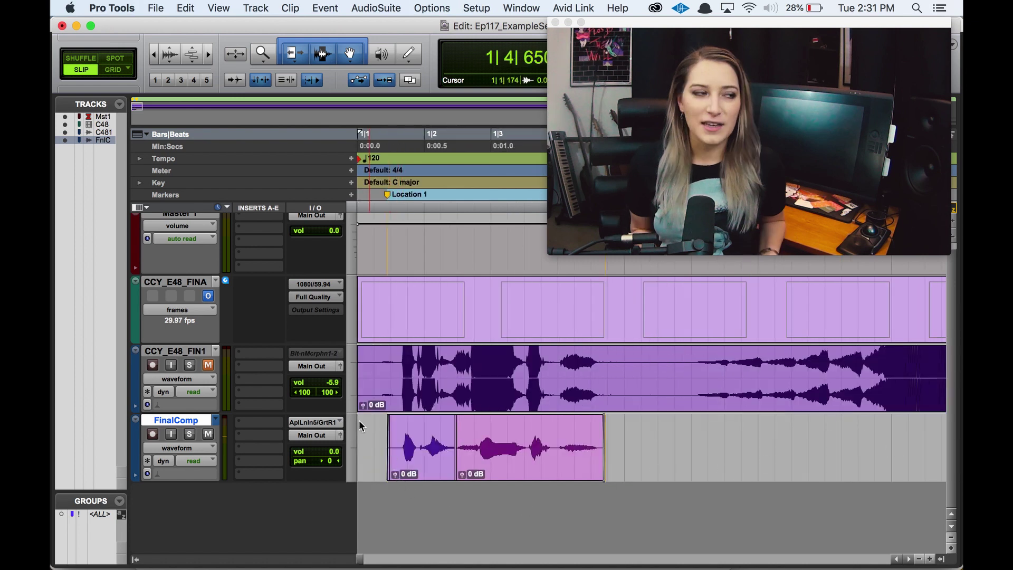
left_click(378, 422)
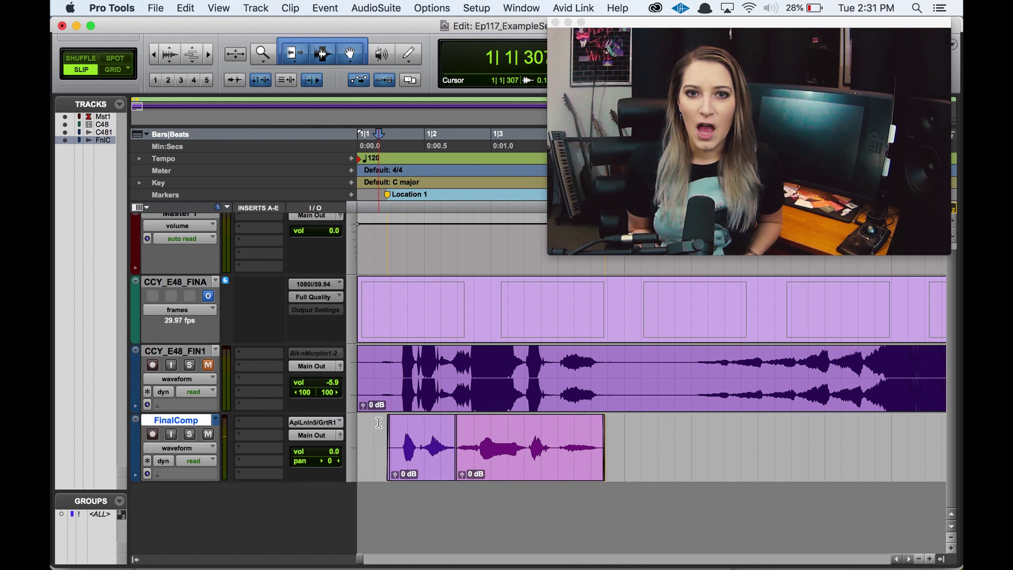